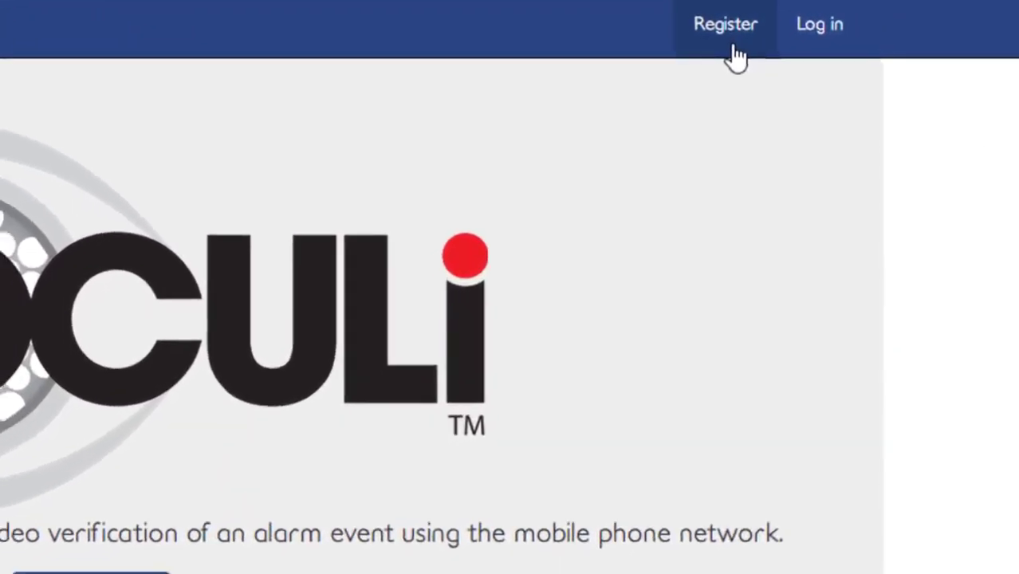
Open the account registration form and scroll through its fields.
click(729, 50)
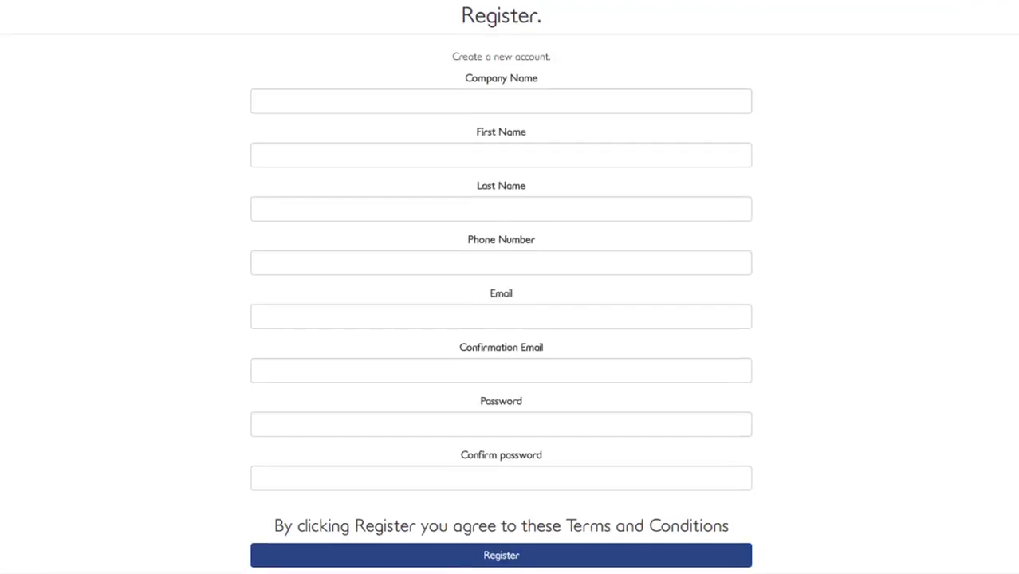
scroll(510, 319, down, 5)
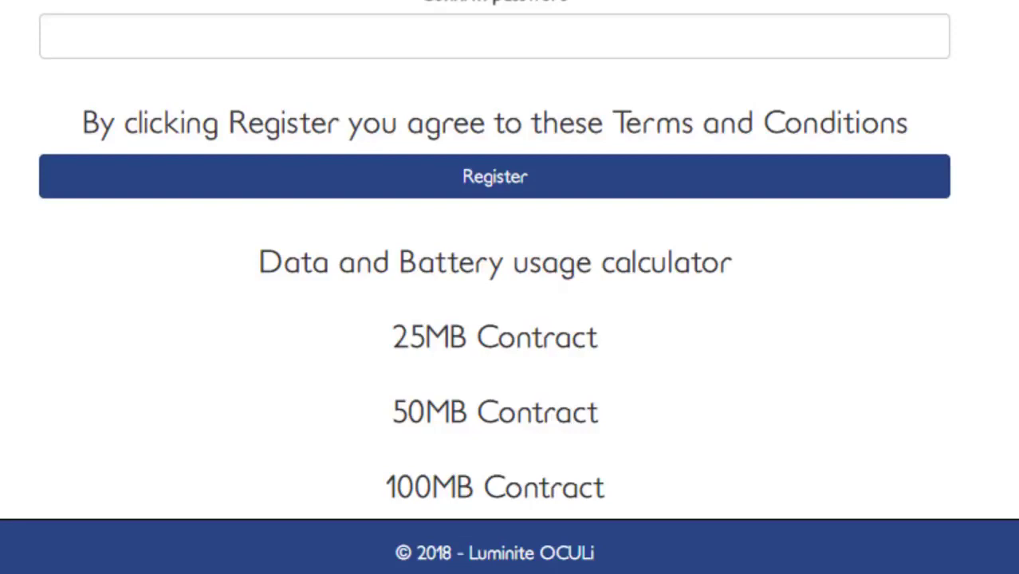
scroll(842, 364, up, 2)
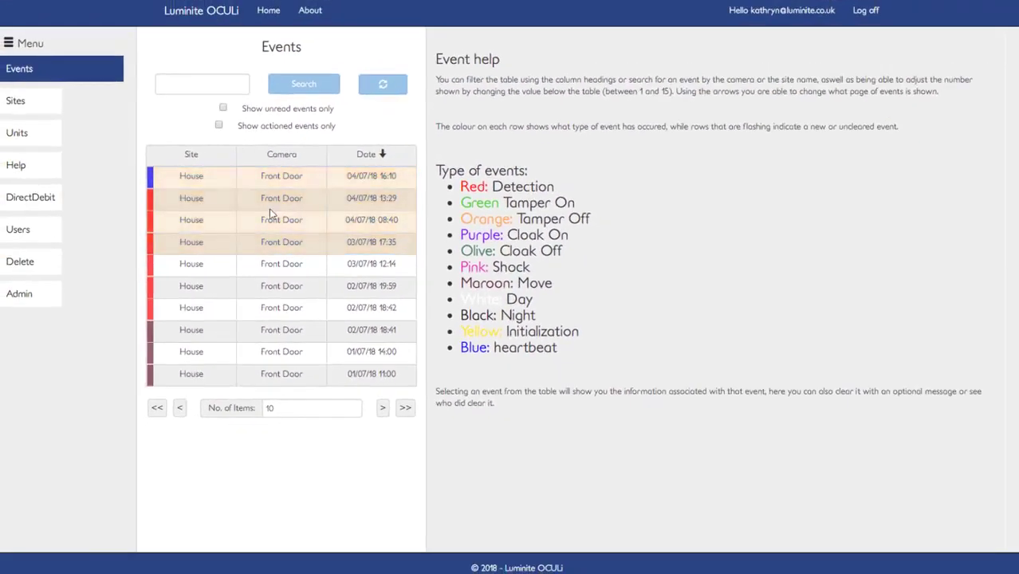
Open the 04/07/18 13:29 Front Door event, play its video, and expand the clear-event log message option.
click(243, 214)
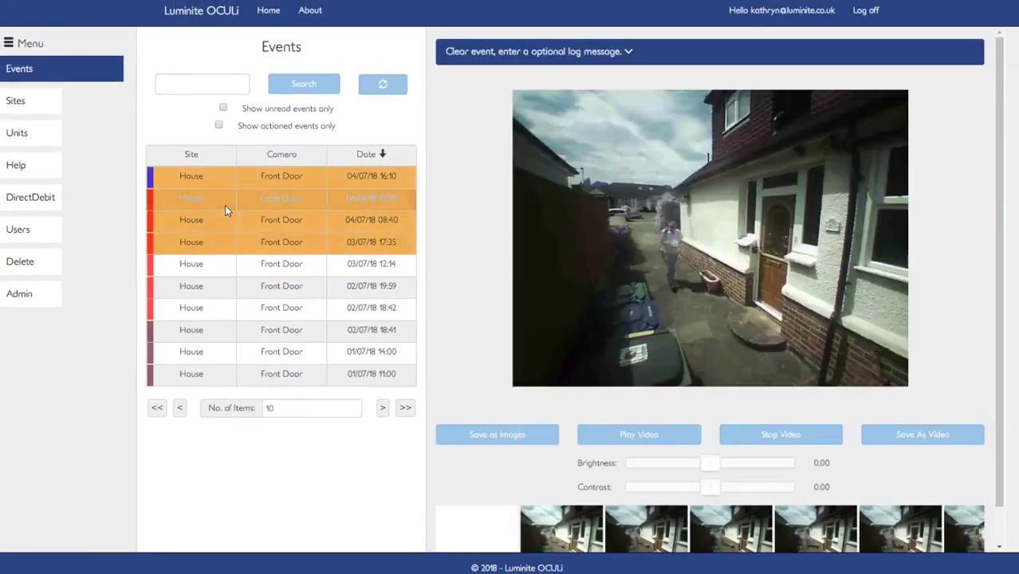
click(225, 207)
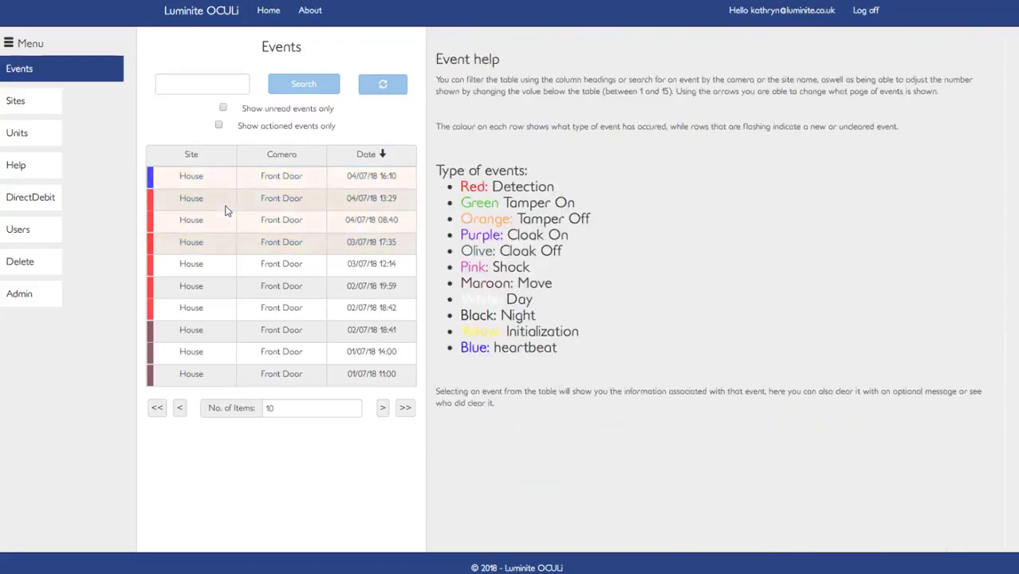
click(225, 210)
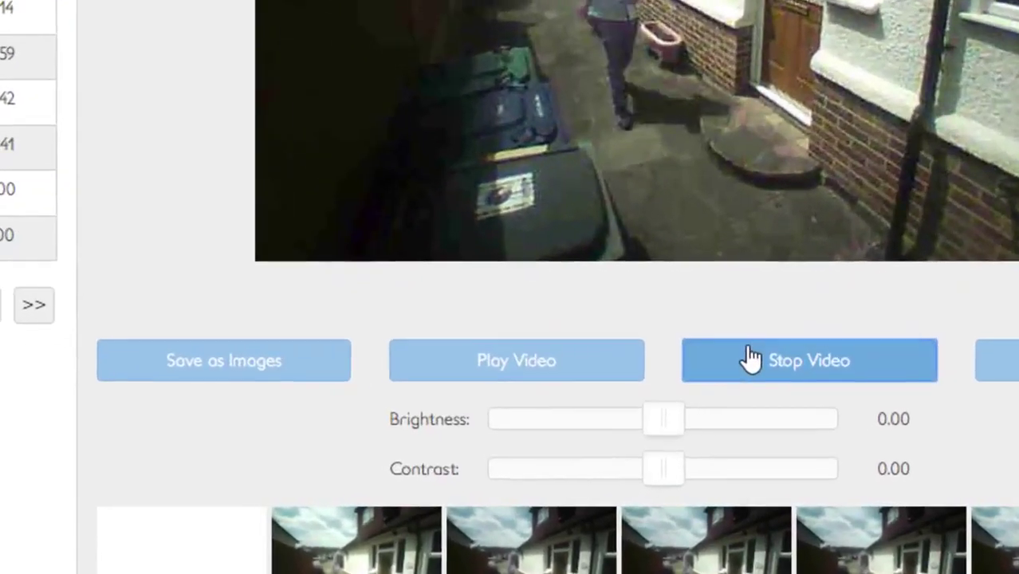
click(727, 391)
click(624, 391)
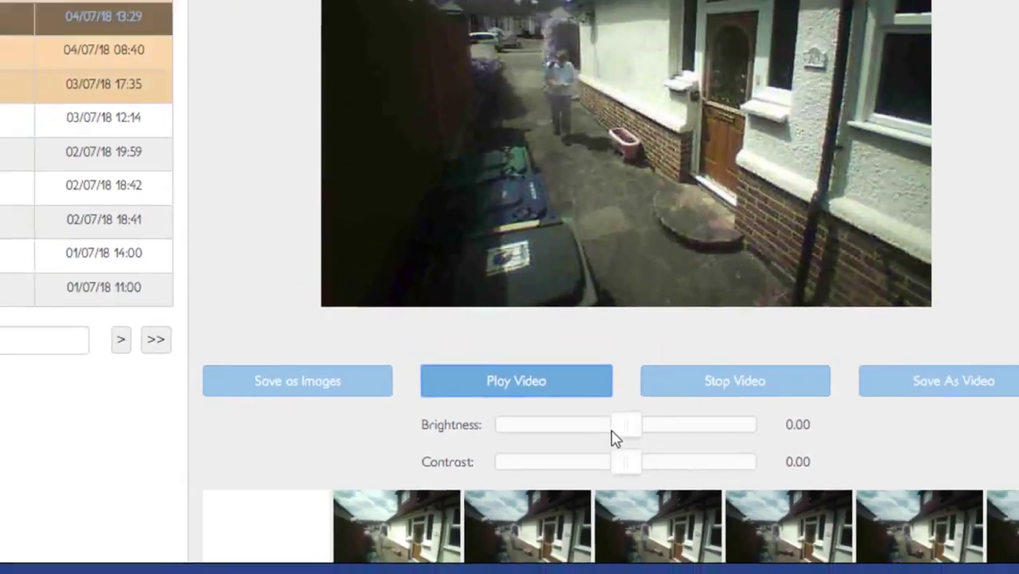
drag(659, 431, 670, 464)
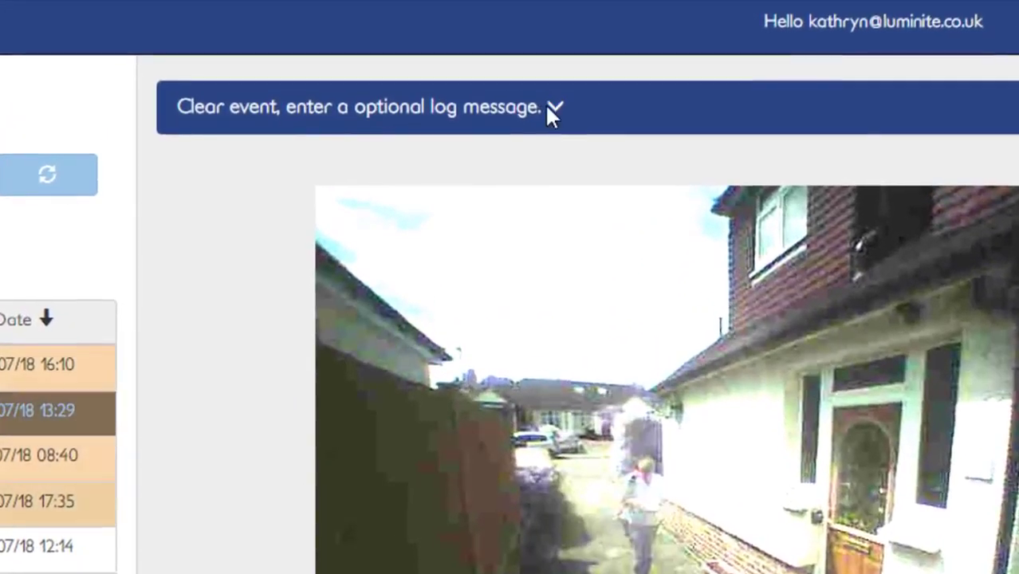
click(552, 109)
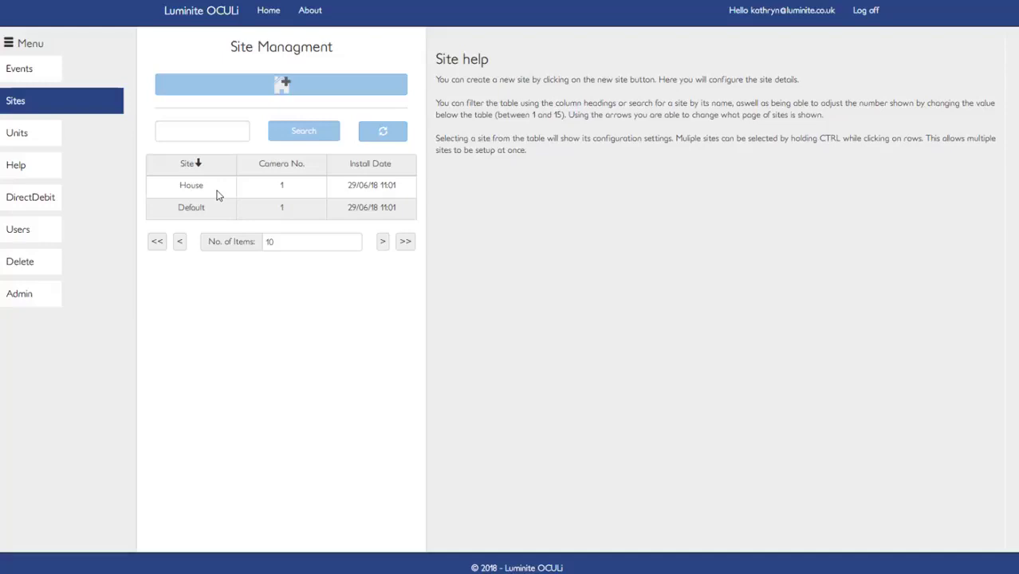
Open the House site's settings and enable the site's master schedule.
click(216, 190)
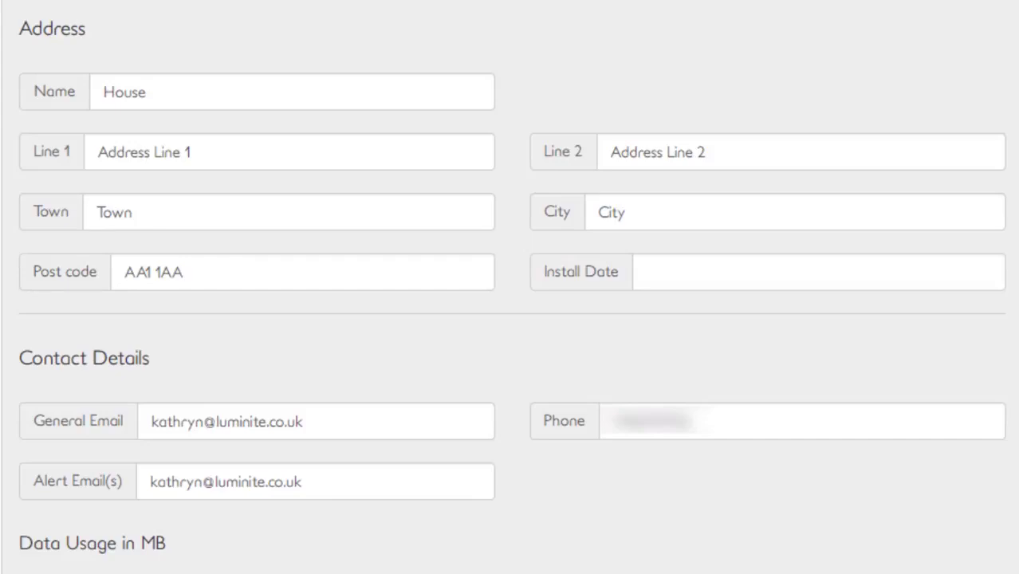
scroll(511, 287, down, 5)
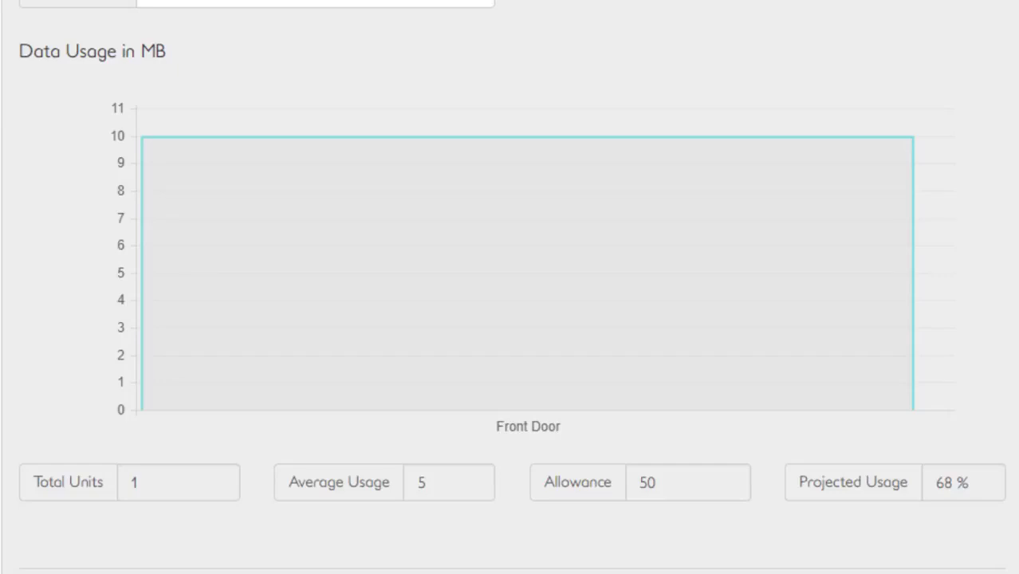
scroll(509, 287, down, 5)
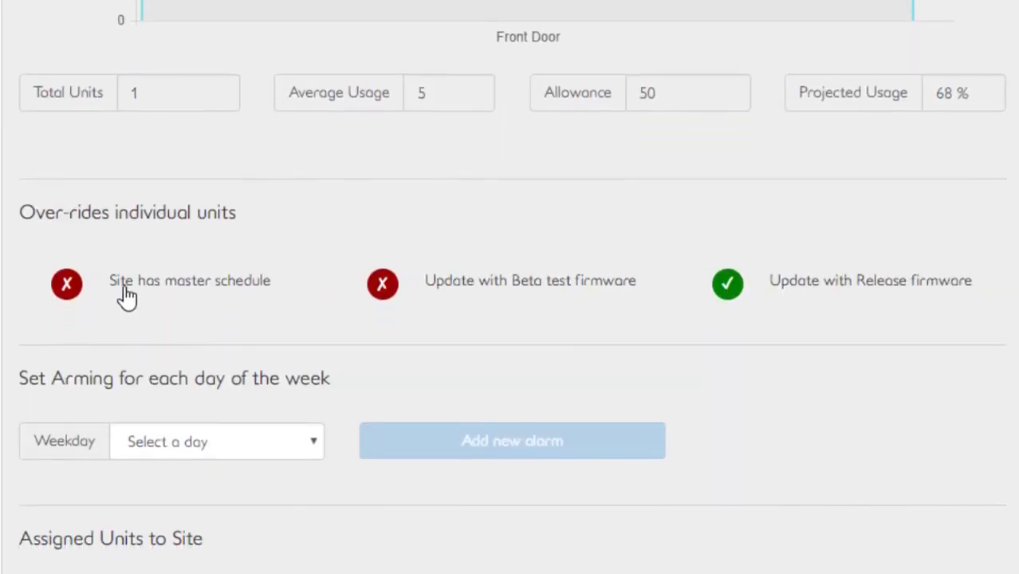
click(73, 299)
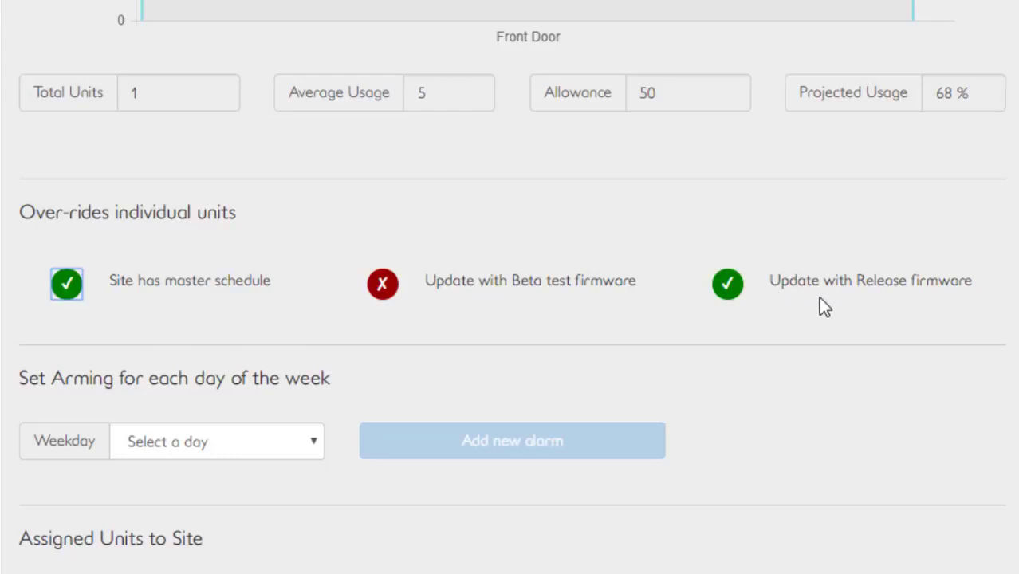
Choose Monday as the weekday for the site's arming schedule.
scroll(511, 319, down, 4)
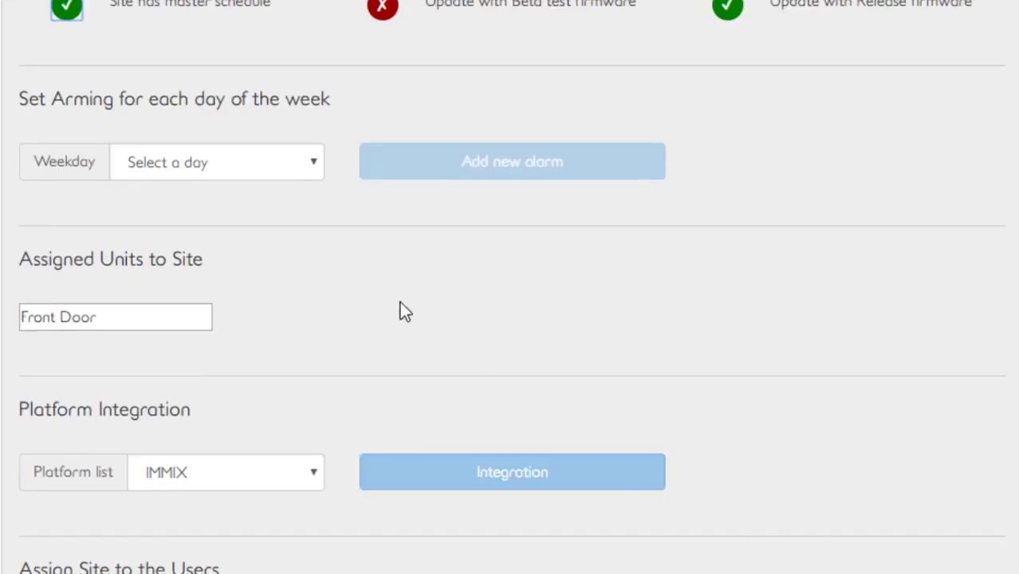
click(313, 176)
click(295, 232)
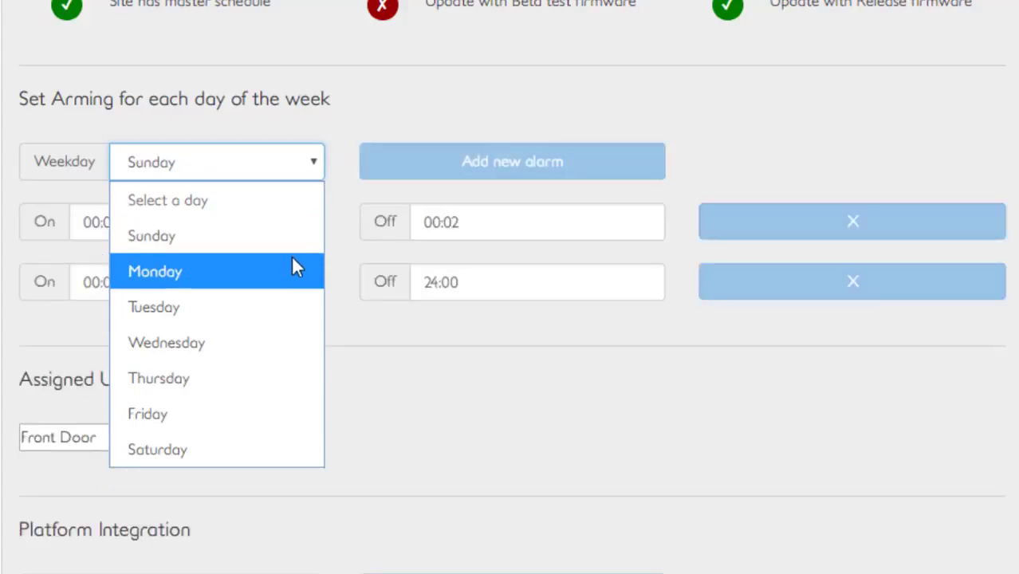
click(292, 268)
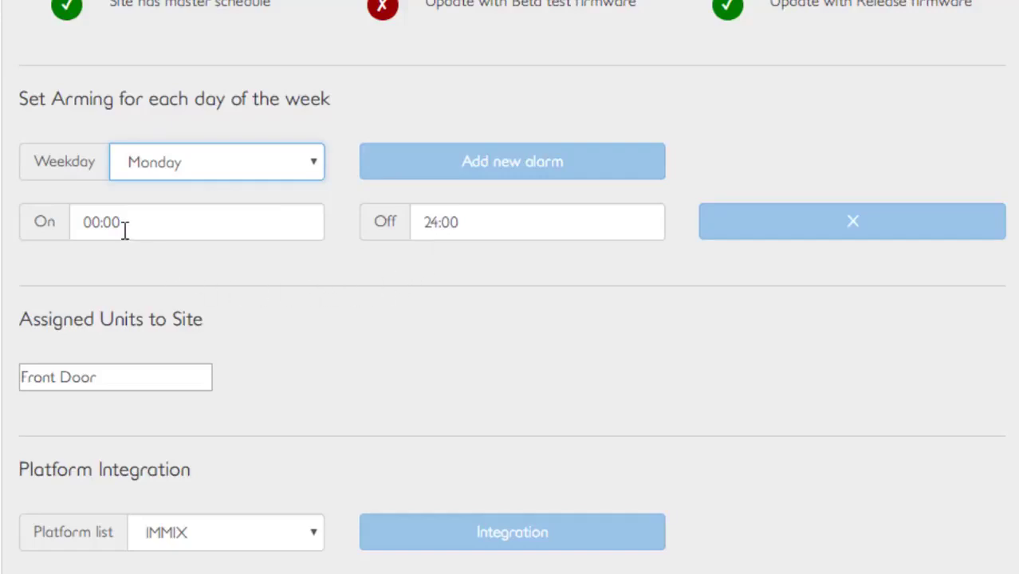
Add a second Monday arming period, setting arming 00:00 to 08:00 and 17:00 to 24:00.
click(438, 172)
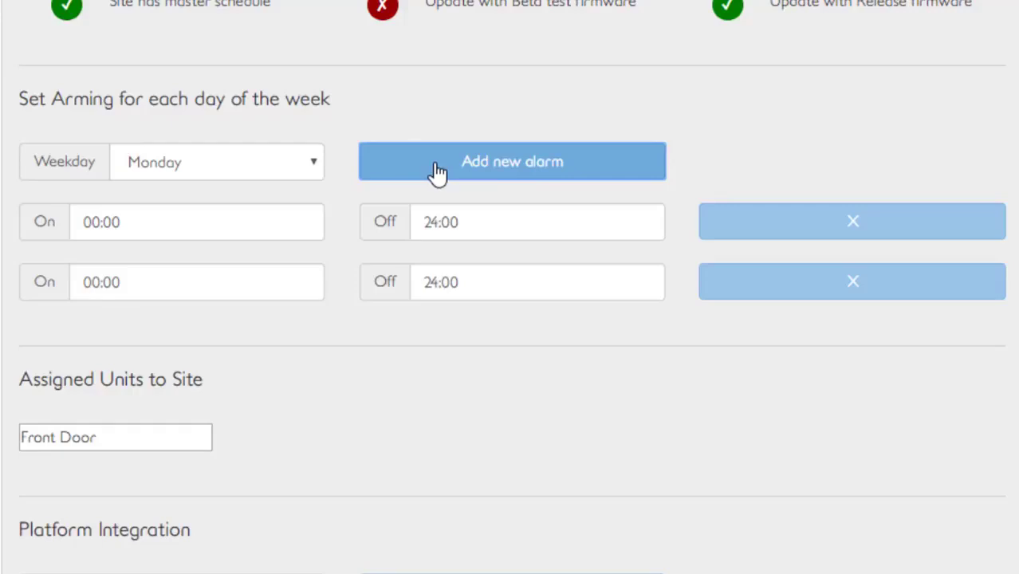
click(761, 230)
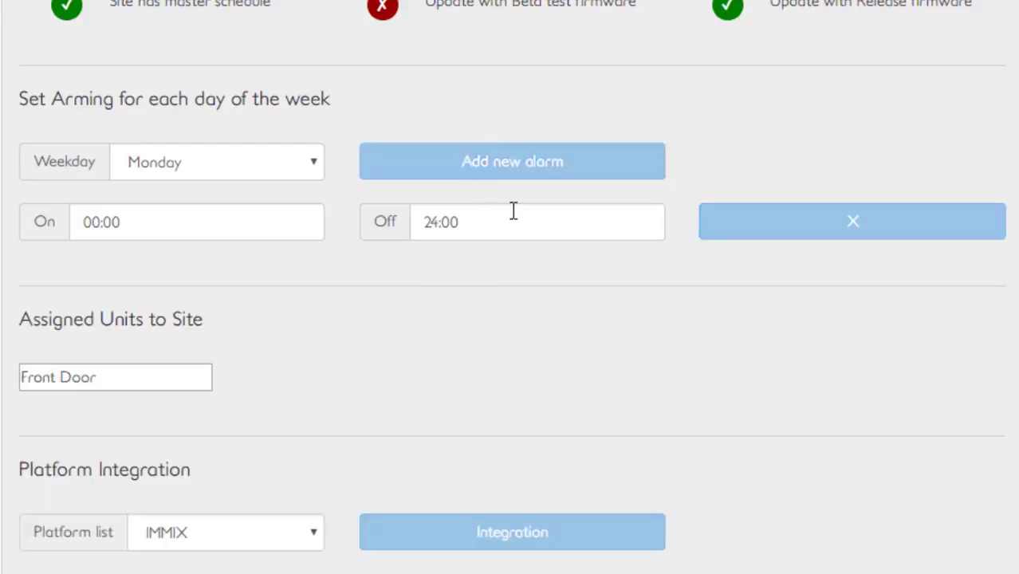
click(487, 175)
click(417, 222)
text(08:00)
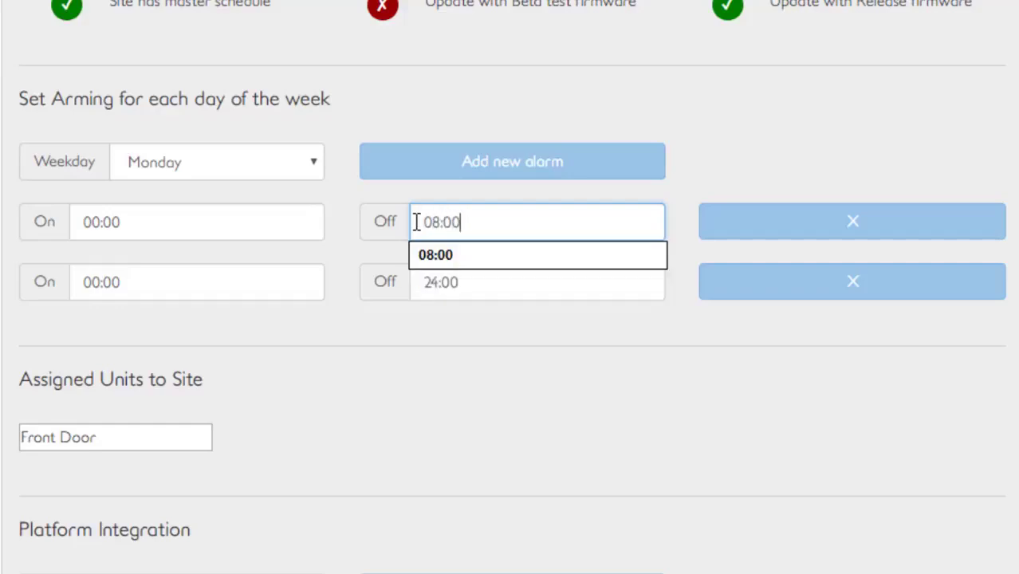
click(102, 283)
text(17:00)
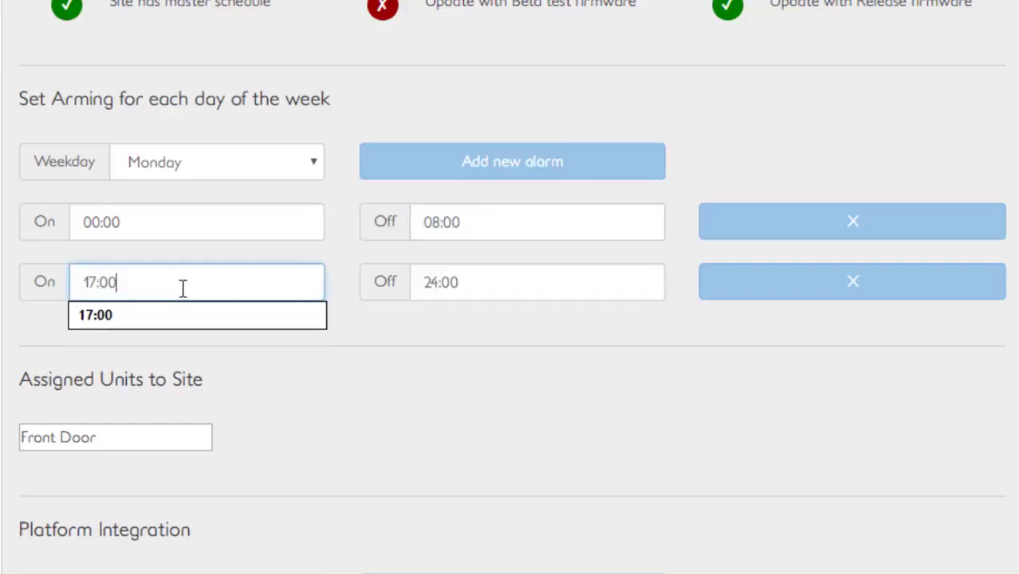
click(356, 341)
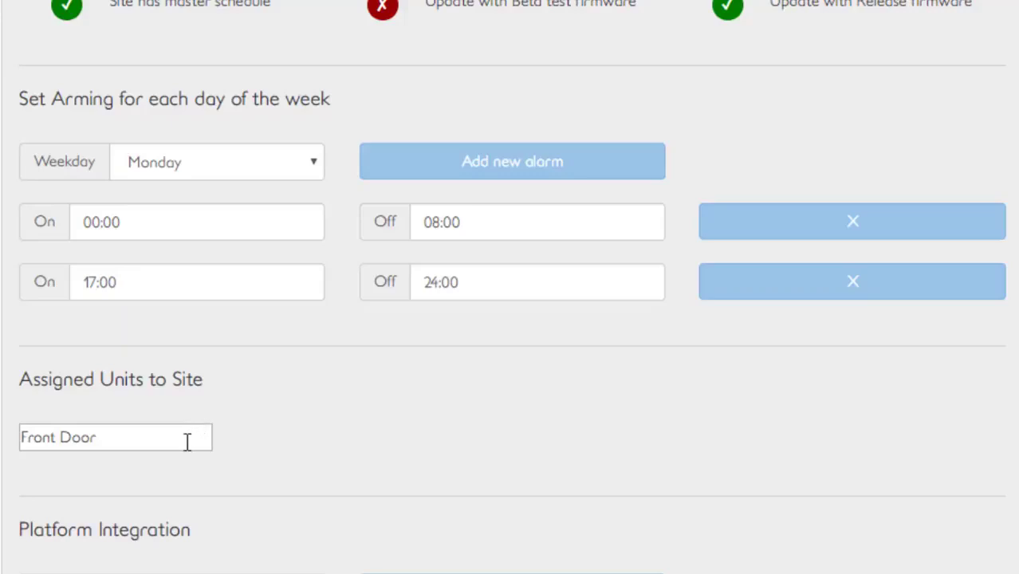
Choose IMMIX as the integration platform, open its integration settings, and close them.
scroll(864, 403, down, 4)
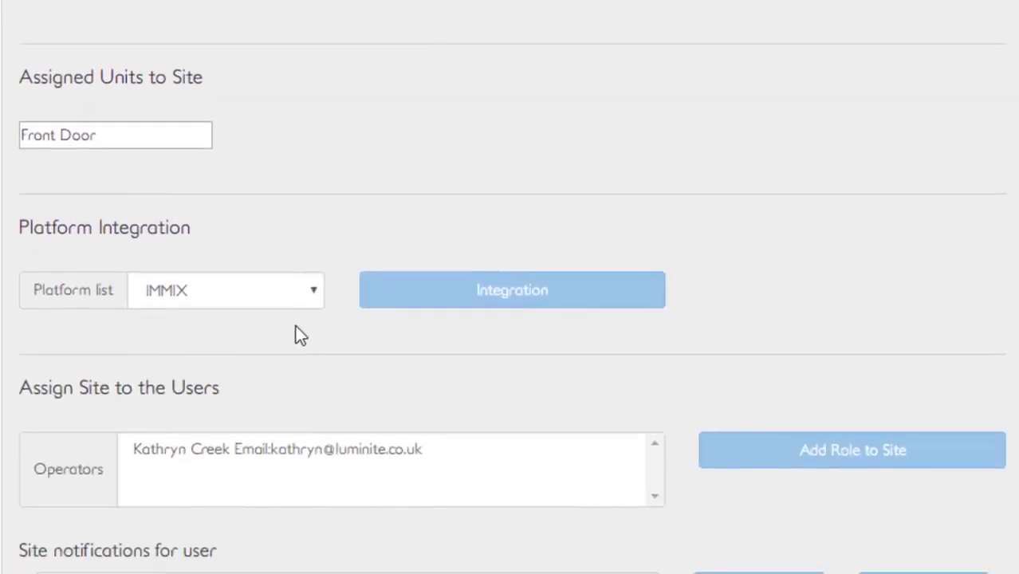
click(307, 302)
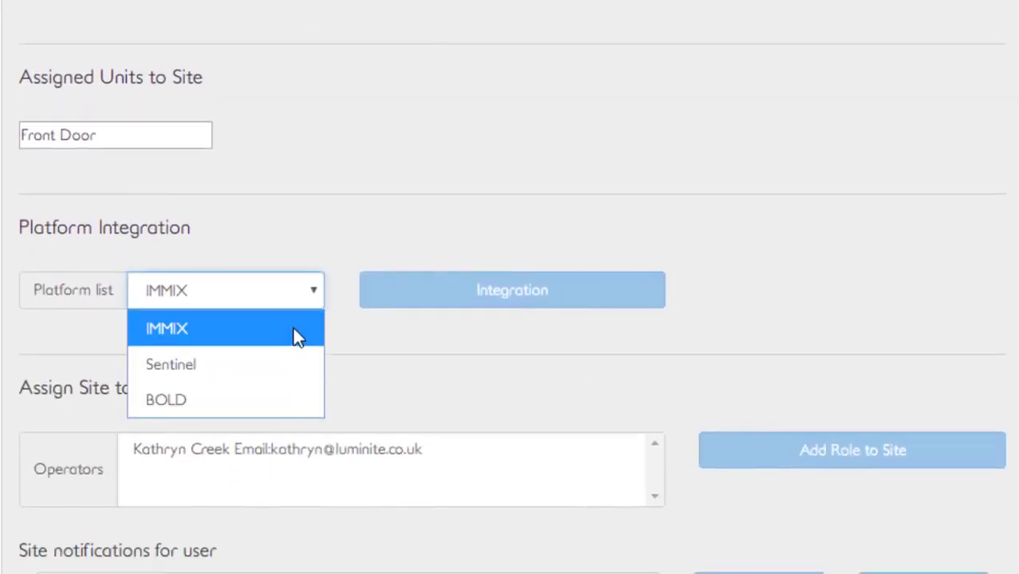
click(467, 305)
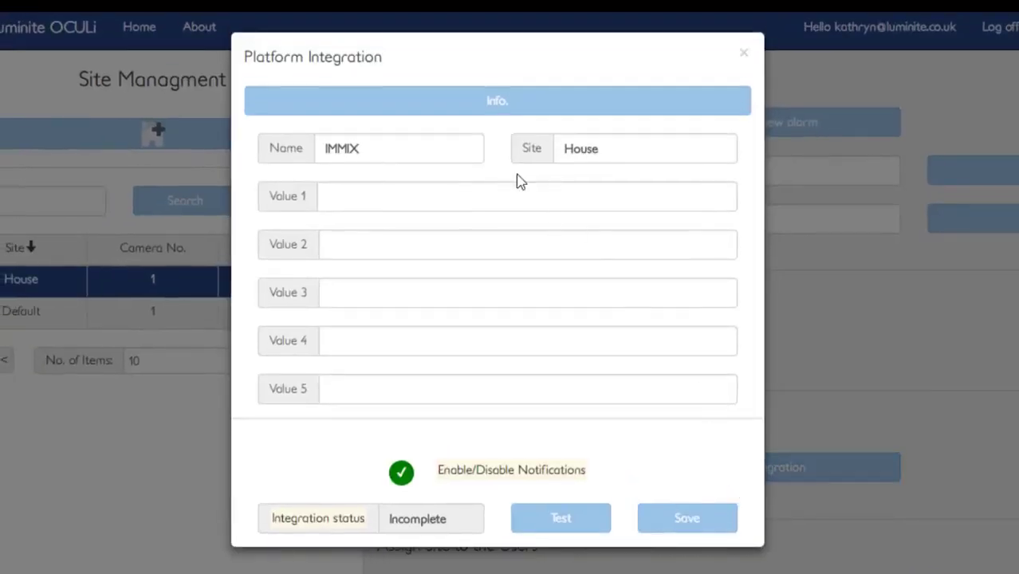
click(503, 112)
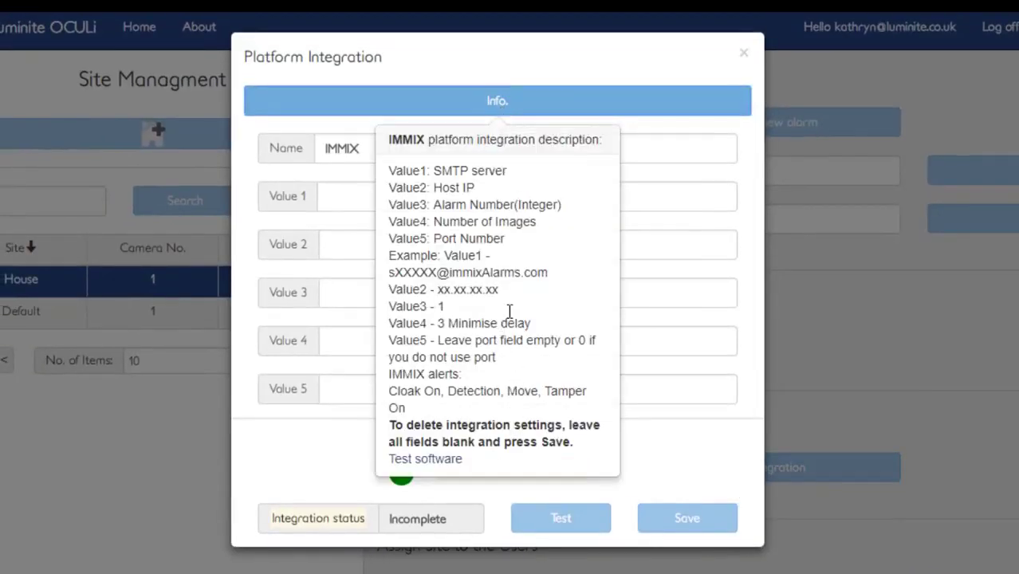
click(746, 55)
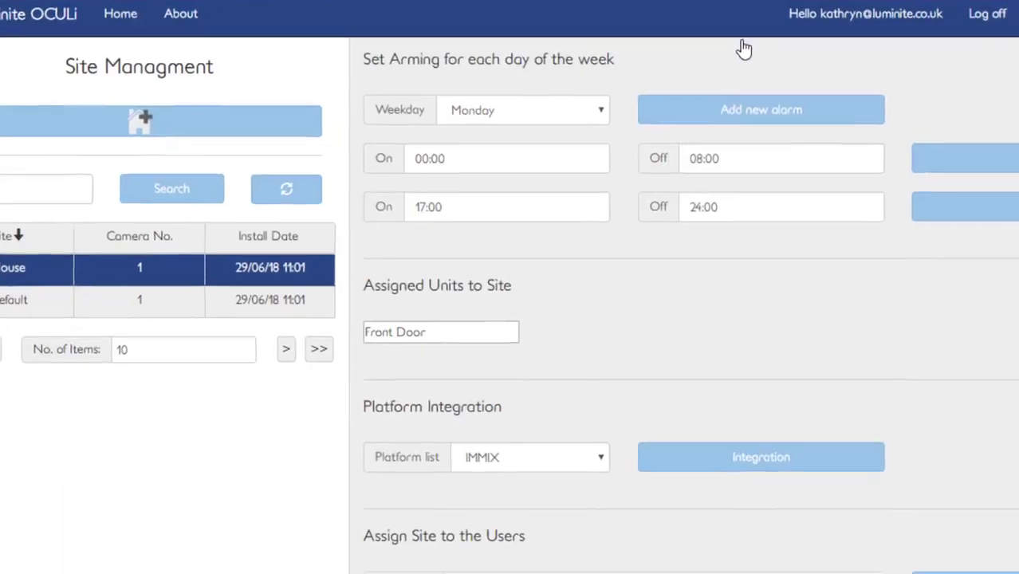
Confirm the assigned user's notification settings for the site and save the site.
scroll(741, 48, down, 5)
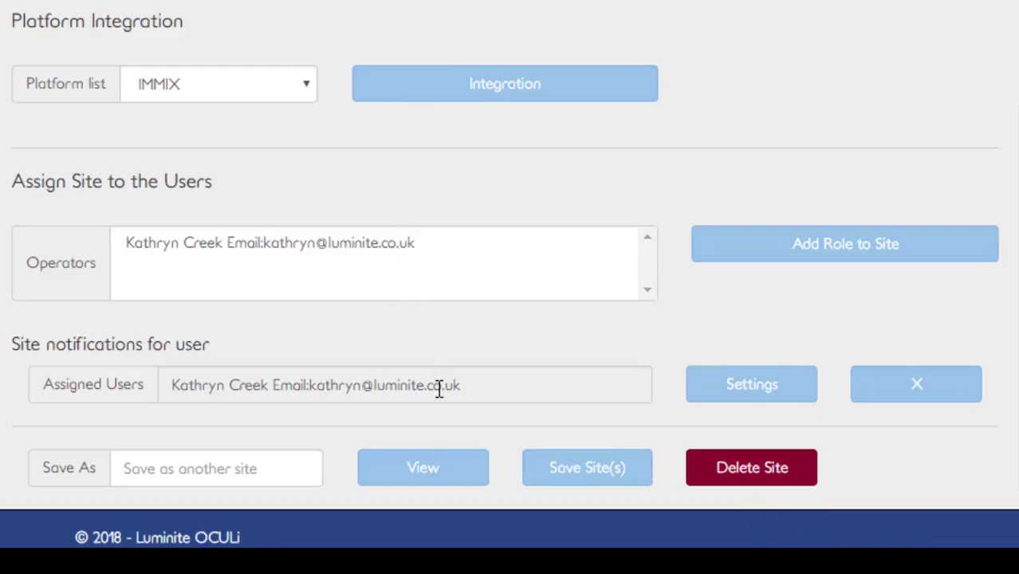
click(724, 389)
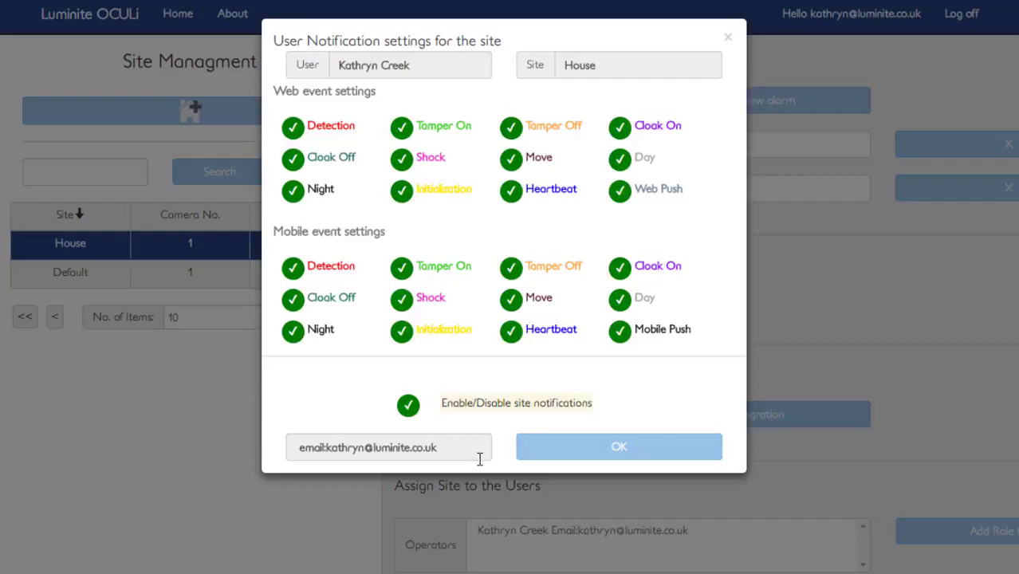
click(623, 458)
scroll(558, 399, down, 3)
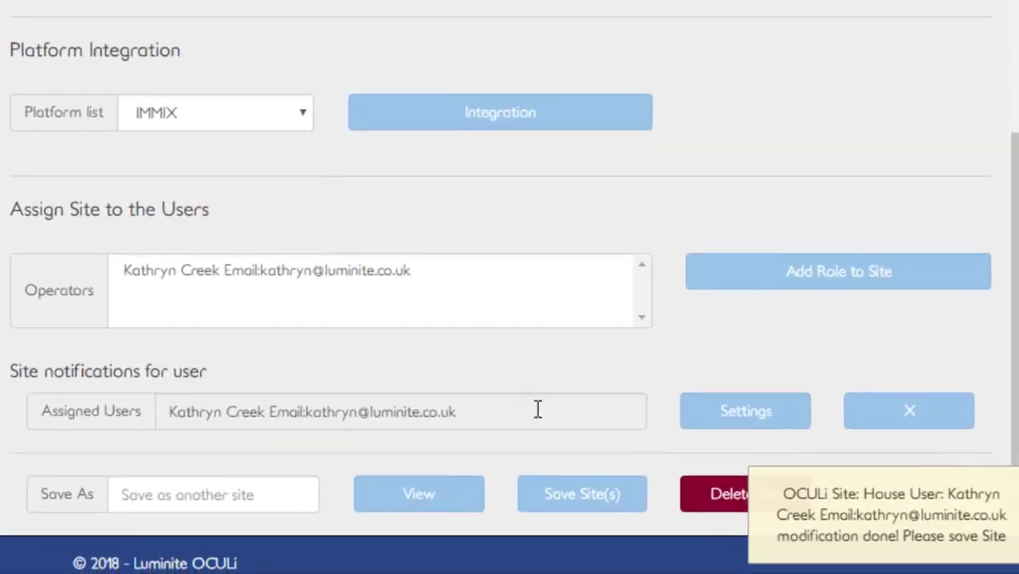
click(579, 501)
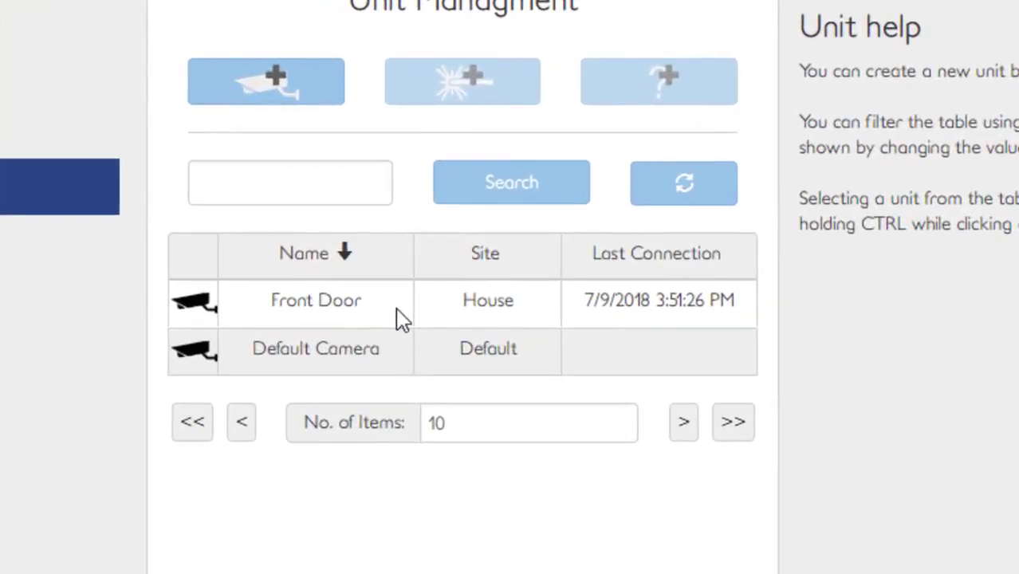
Open the Front Door unit and search for the site named house.
click(647, 319)
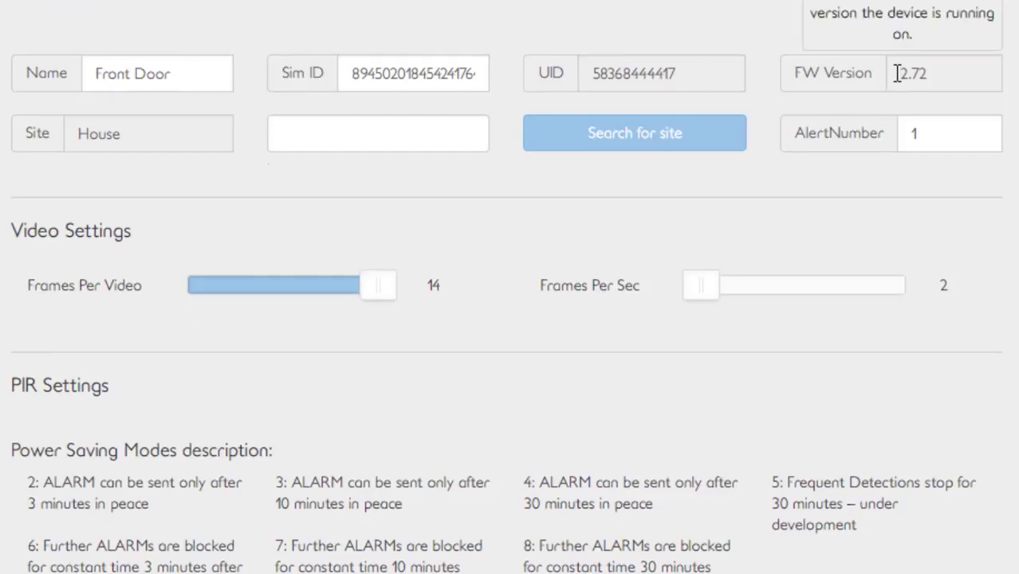
click(359, 133)
text(hou)
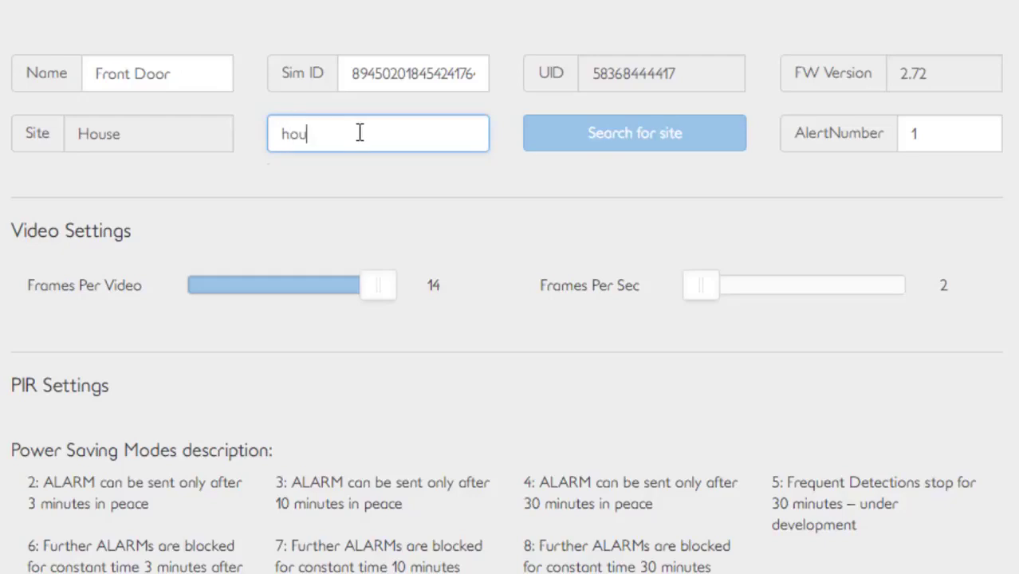
text(se)
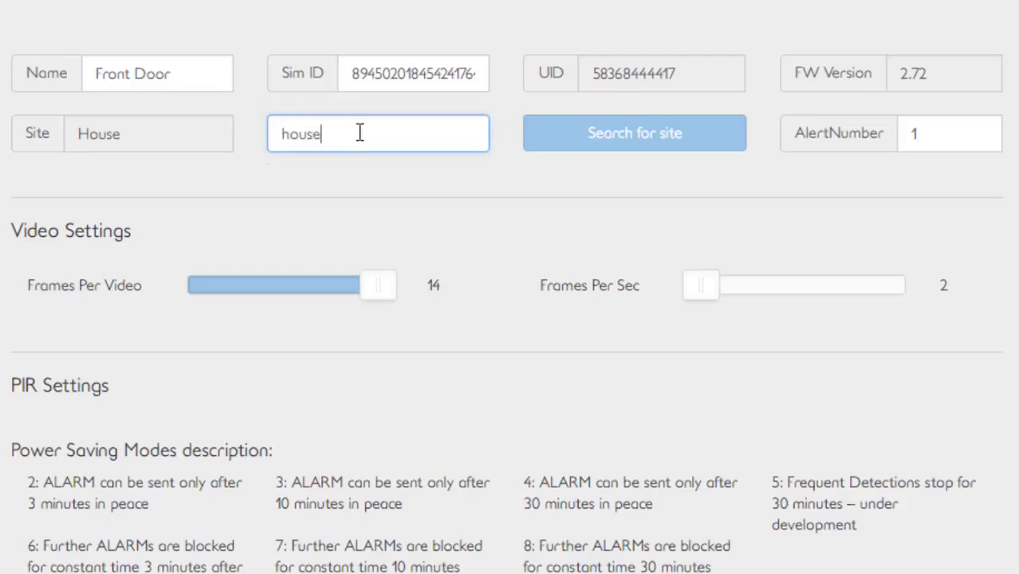
click(542, 144)
double_click(334, 186)
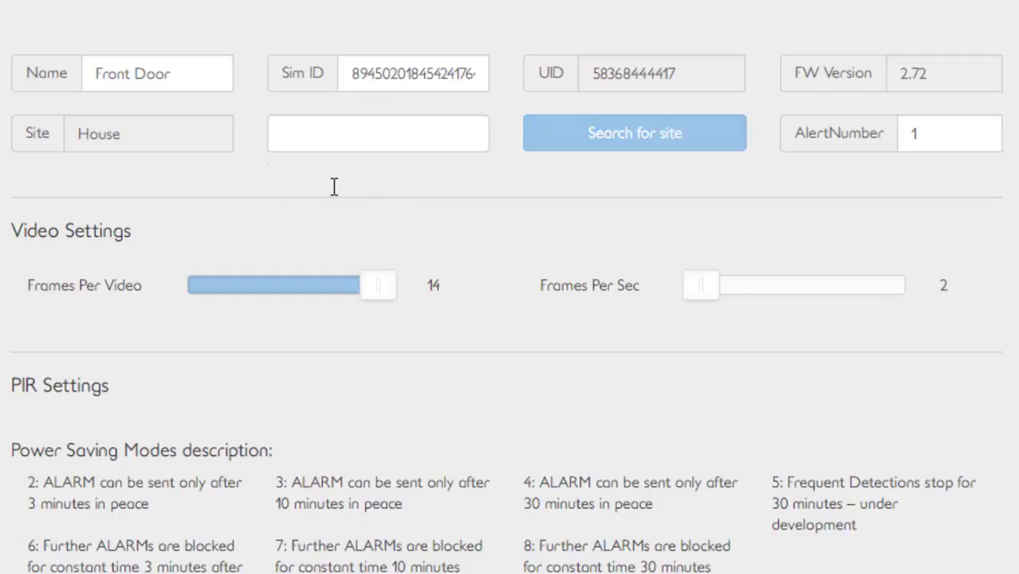
mouse_move(461, 301)
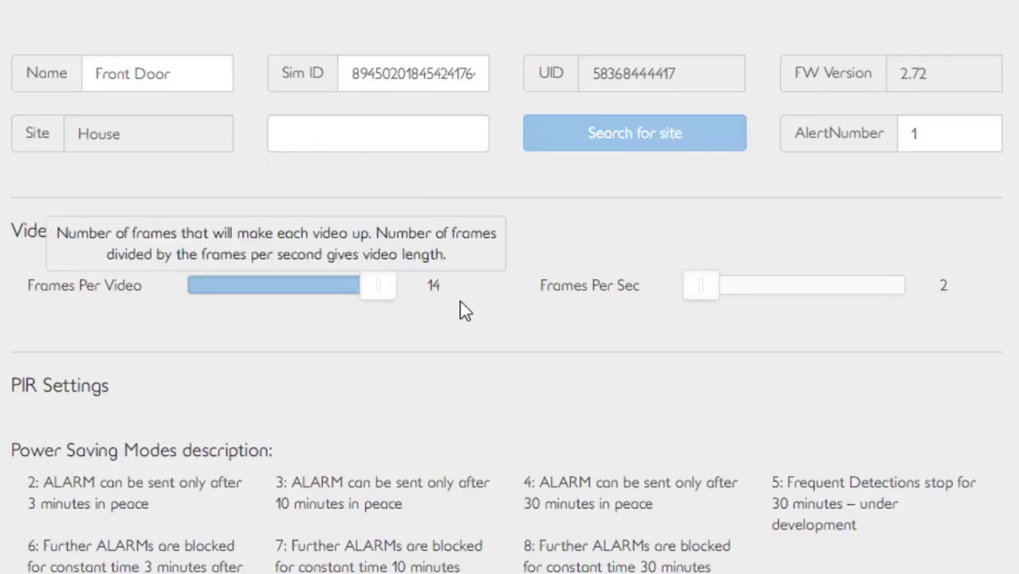
Review the Front Door unit's video, PIR and heartbeat settings, browsing the heartbeat Type and Day options.
mouse_move(710, 301)
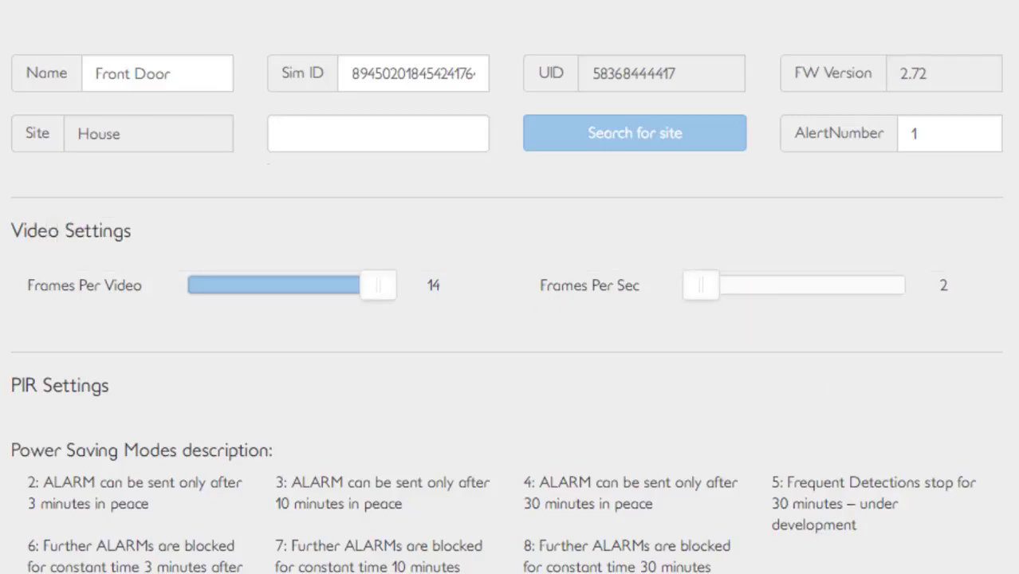
scroll(509, 299, down, 4)
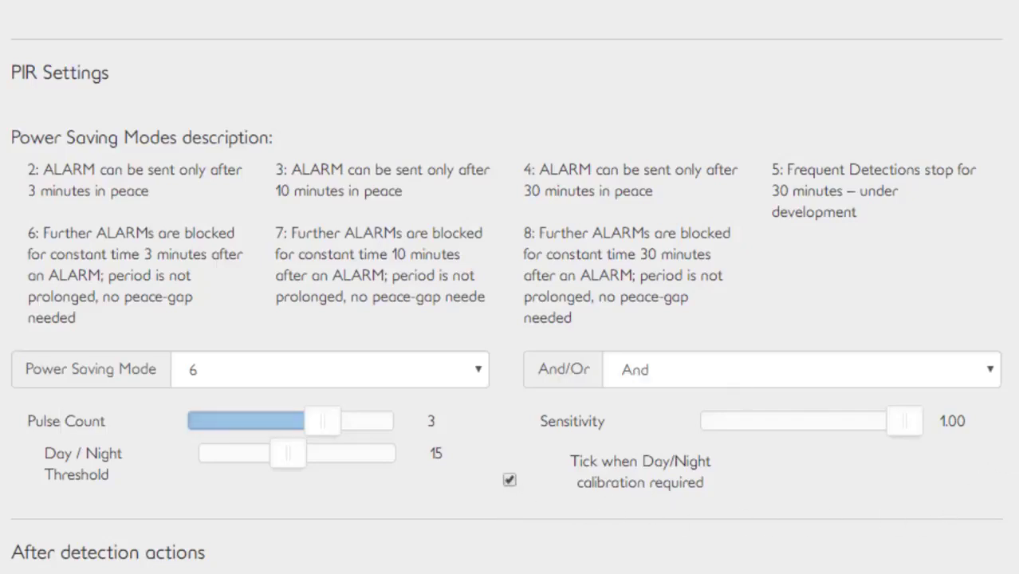
scroll(510, 287, down, 6)
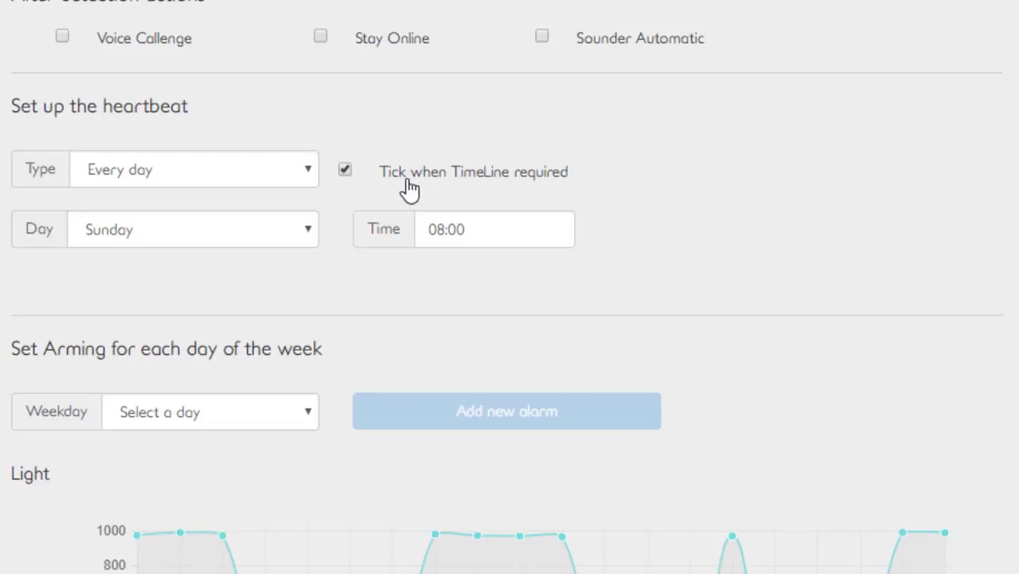
click(306, 185)
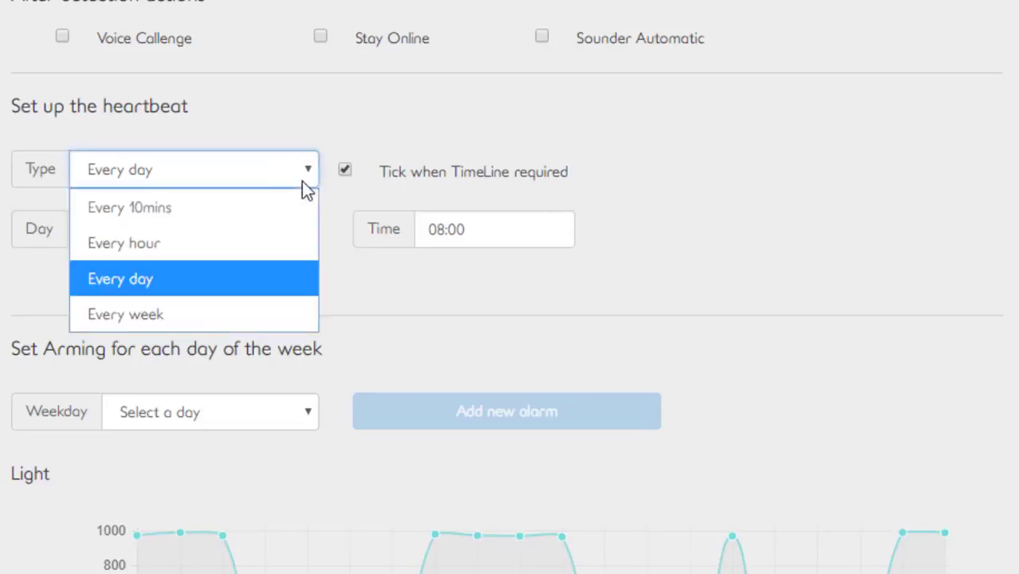
click(301, 181)
click(308, 240)
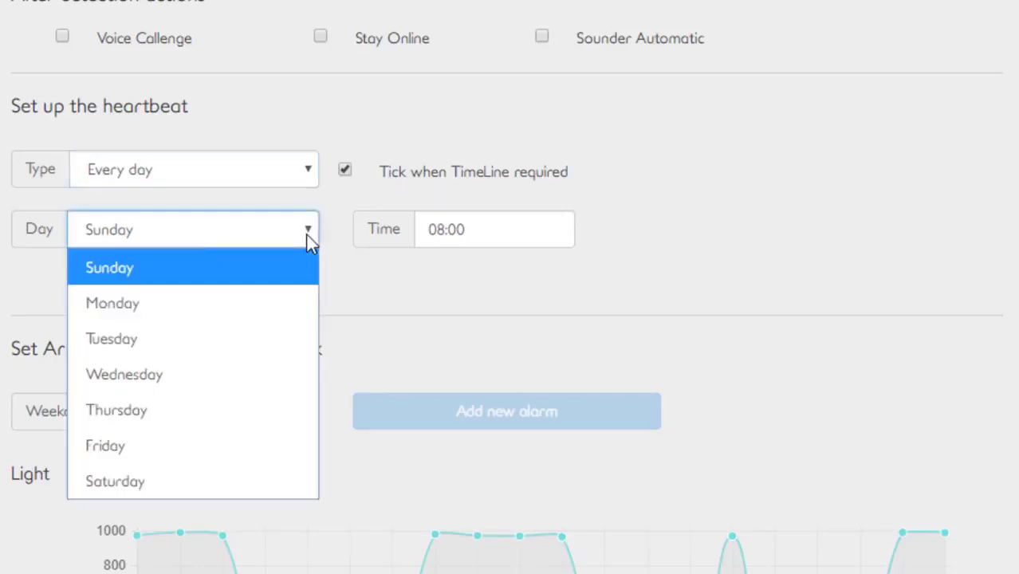
click(309, 242)
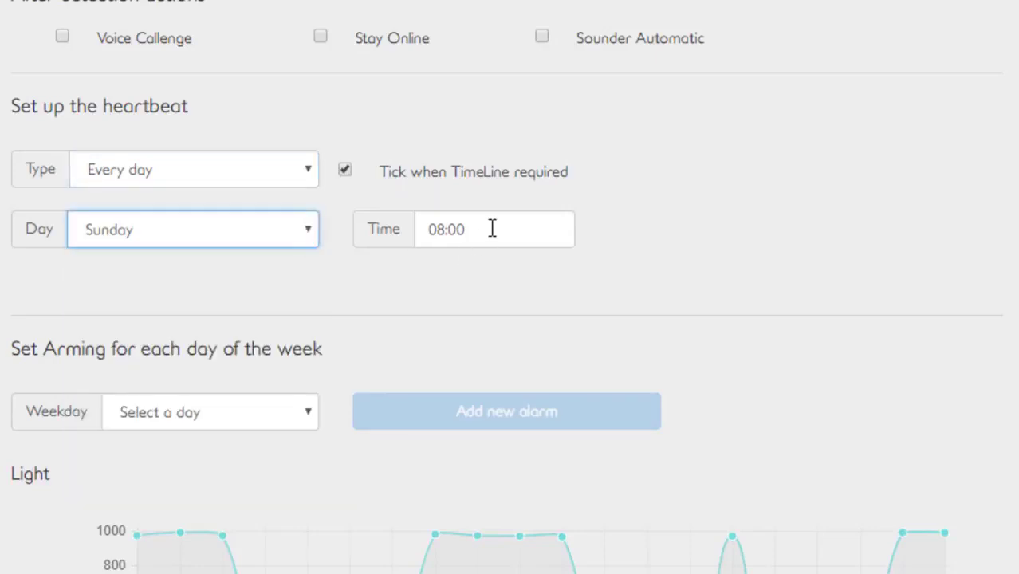
Browse the arming weekday options and scroll through the unit's light, voltage, power, temperature and signal strength charts.
scroll(491, 223, down, 3)
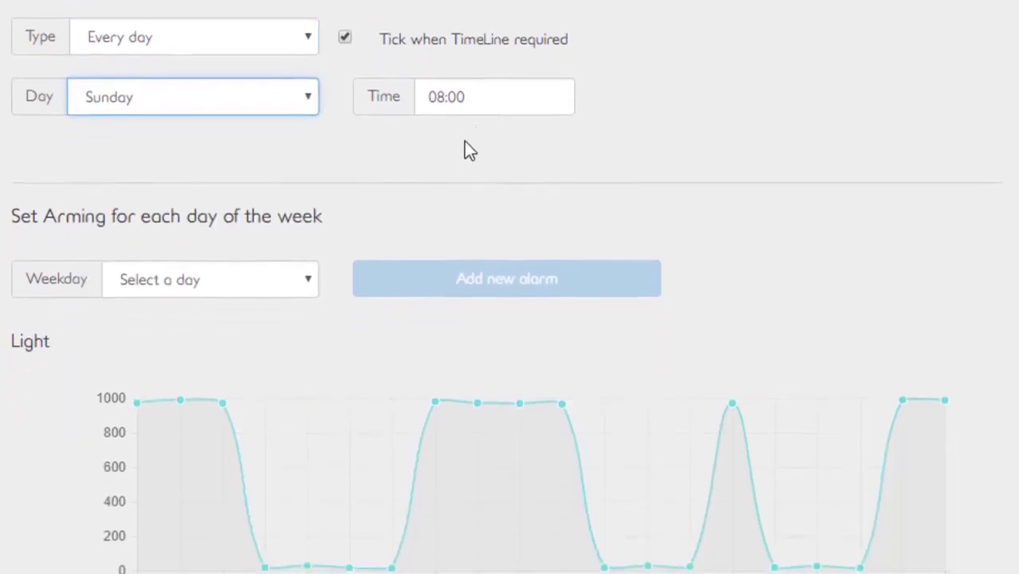
click(309, 277)
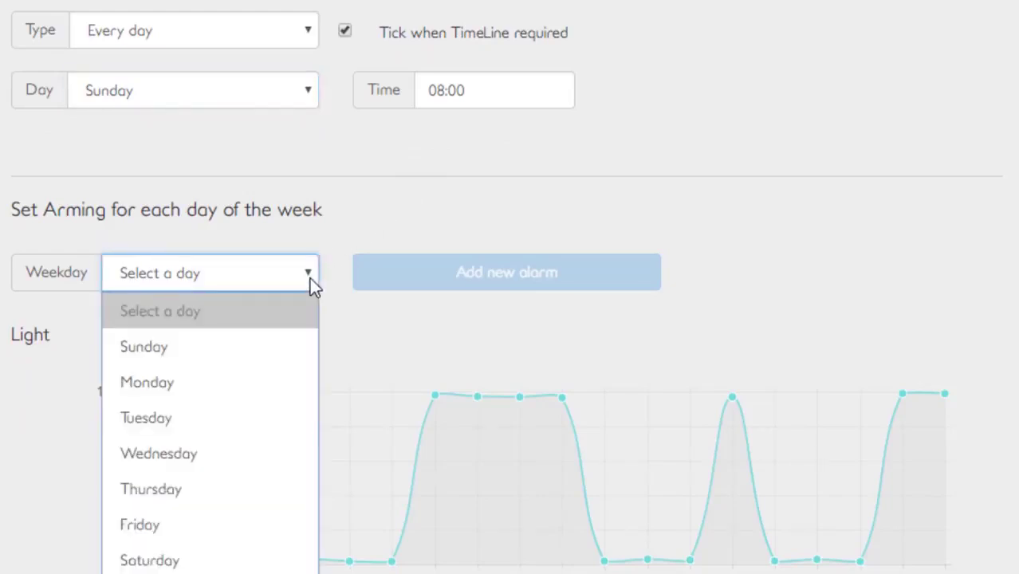
click(310, 278)
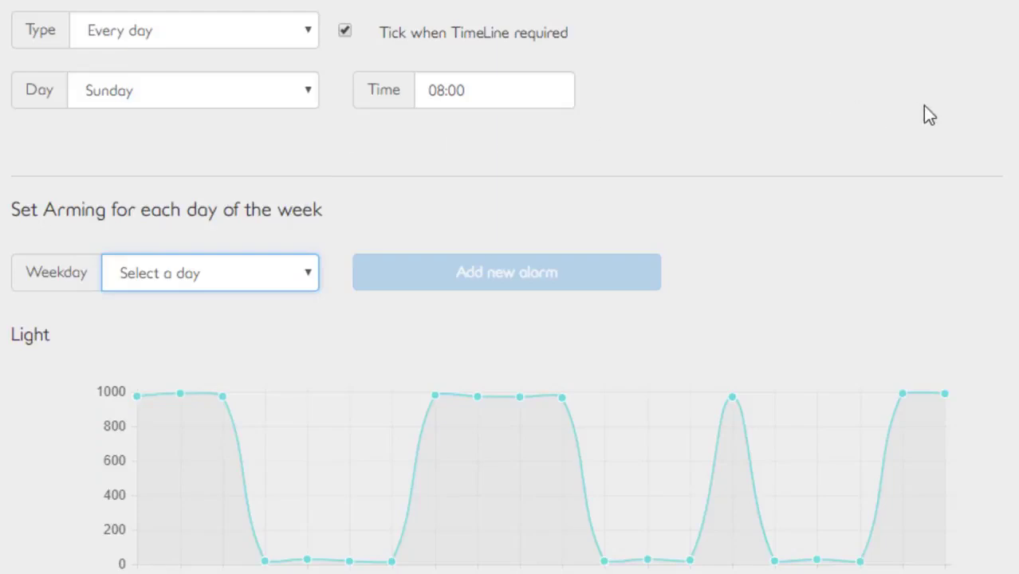
scroll(925, 112, down, 4)
scroll(510, 288, down, 2)
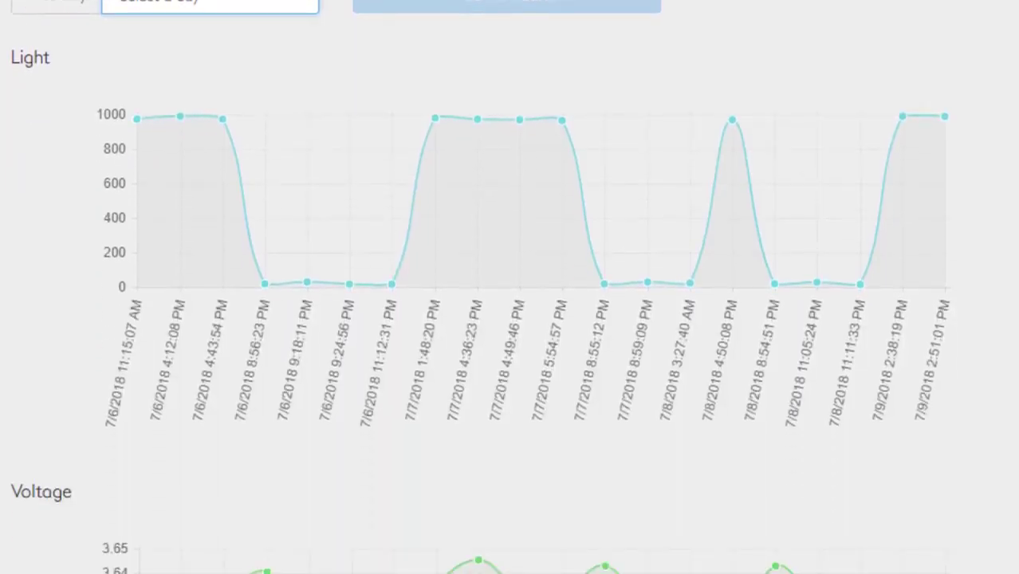
scroll(510, 287, down, 5)
scroll(510, 287, down, 7)
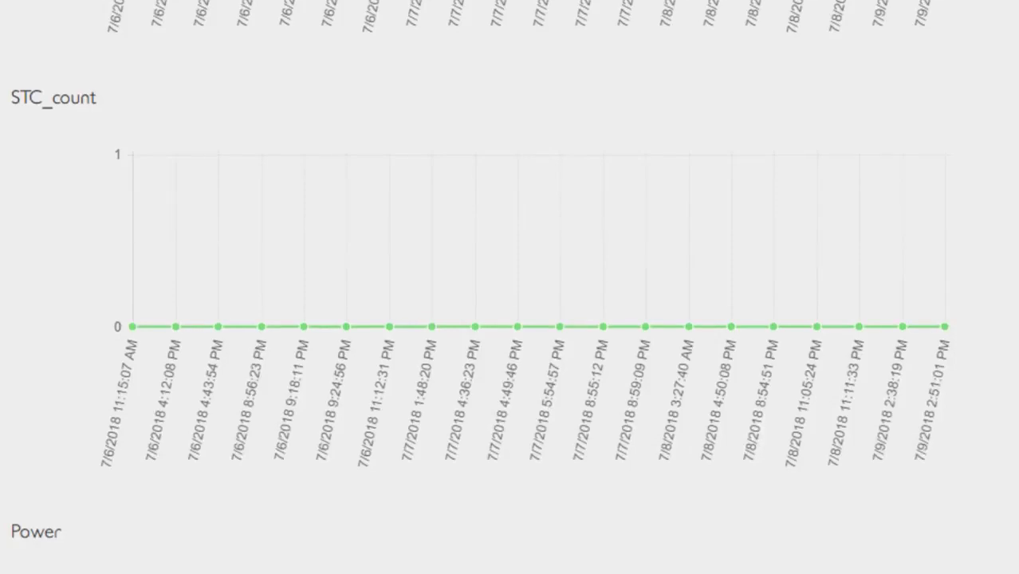
scroll(510, 287, down, 6)
scroll(510, 287, down, 6)
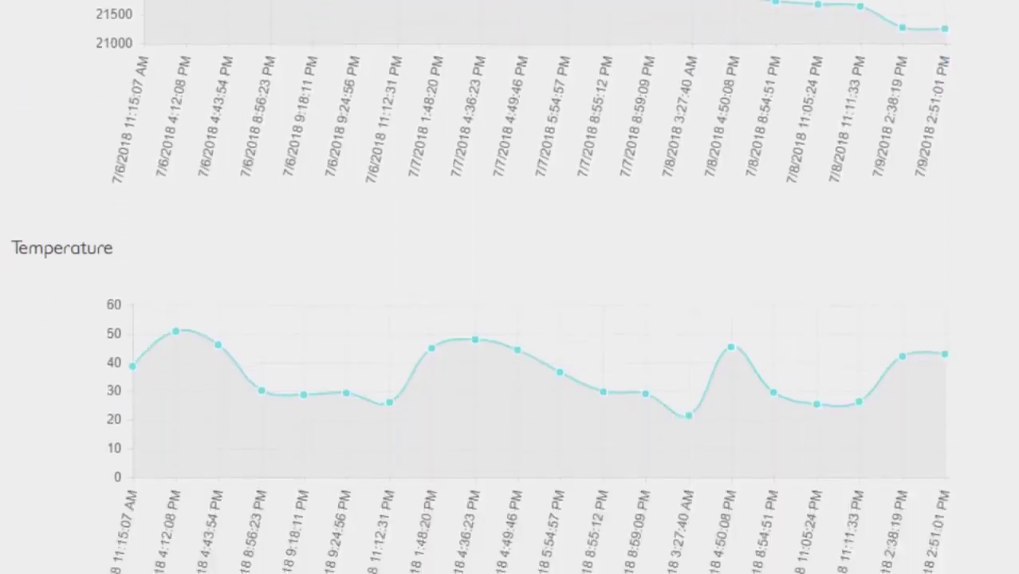
scroll(510, 287, down, 3)
scroll(510, 287, down, 3)
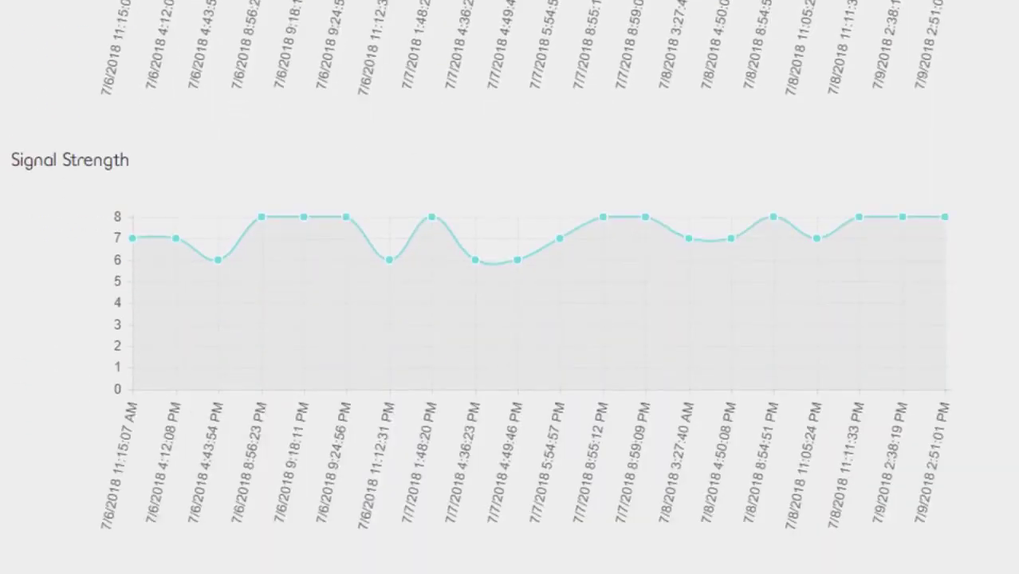
scroll(510, 287, down, 5)
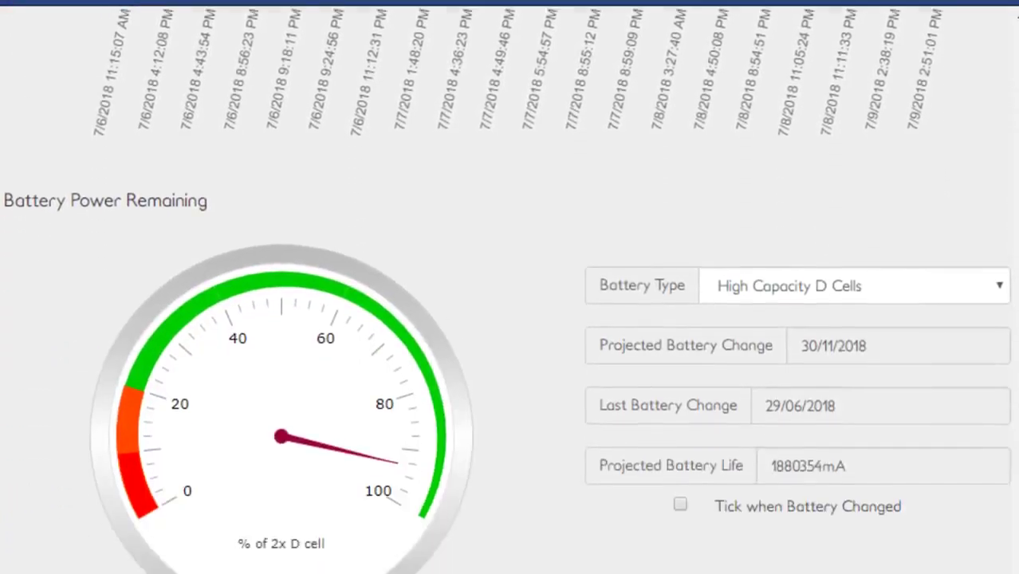
scroll(511, 287, down, 1)
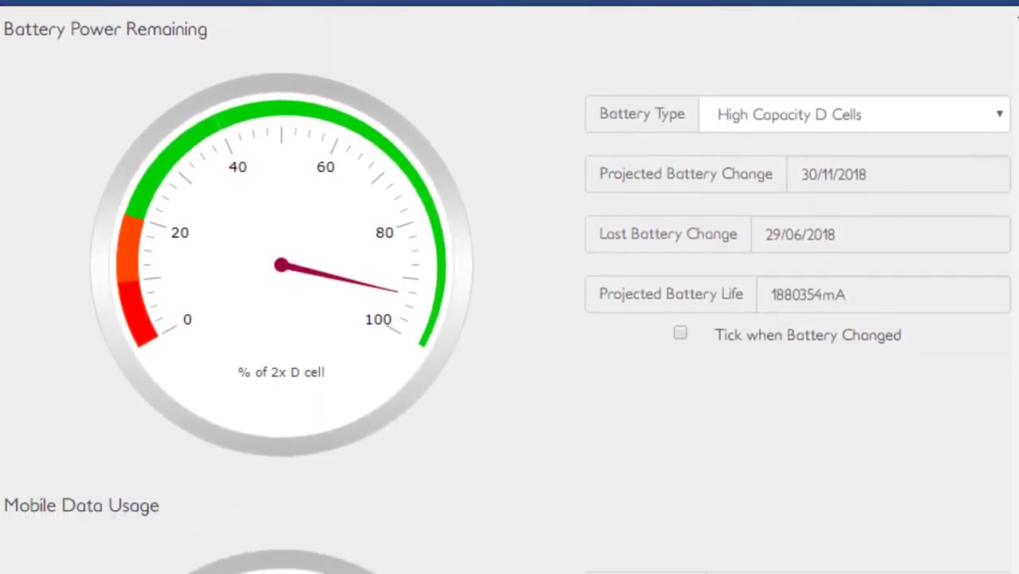
Check the battery type options and mobile data usage figures, and save the unit.
click(1004, 130)
click(1003, 128)
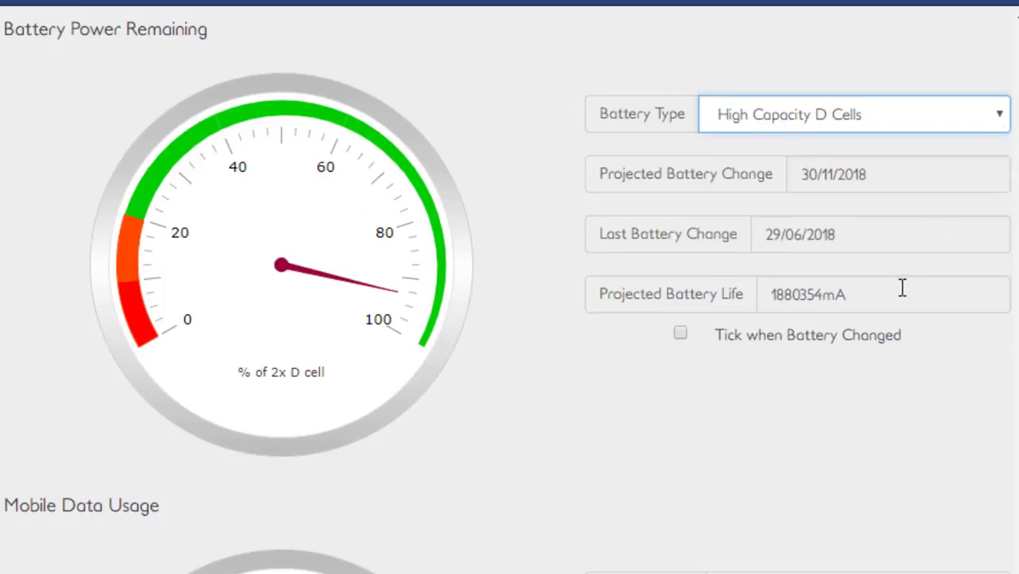
scroll(880, 349, down, 5)
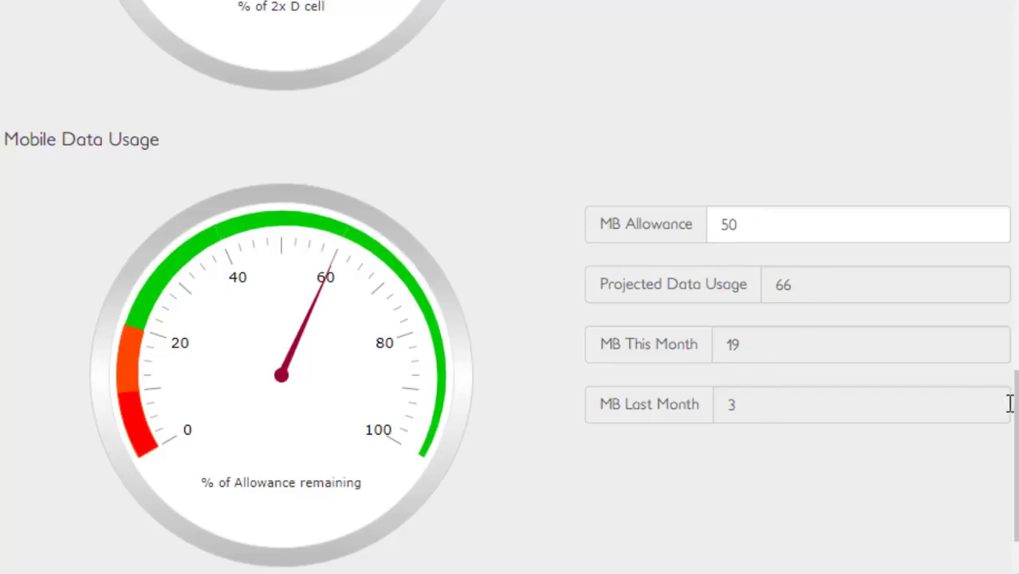
scroll(1008, 403, down, 2)
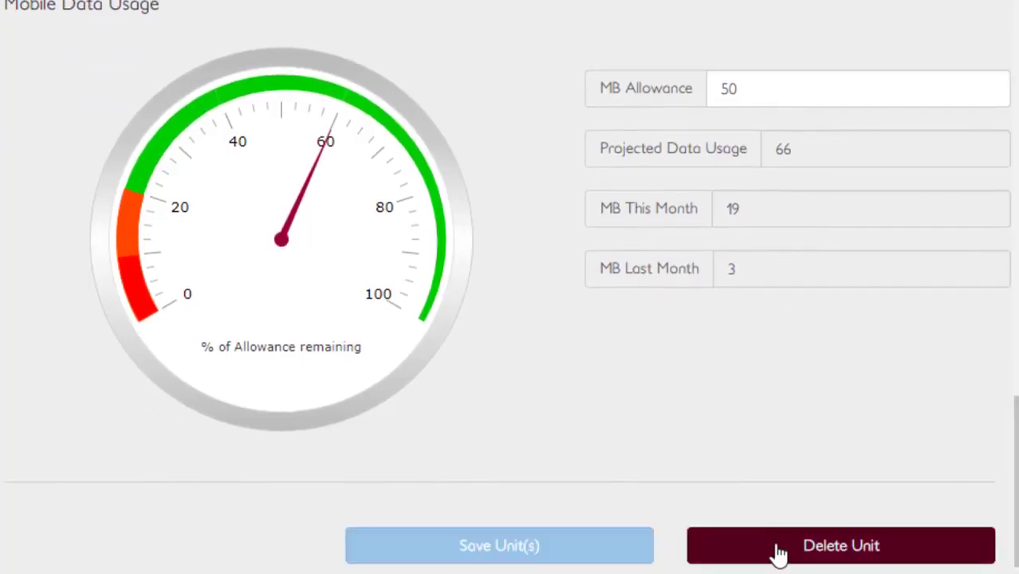
click(563, 555)
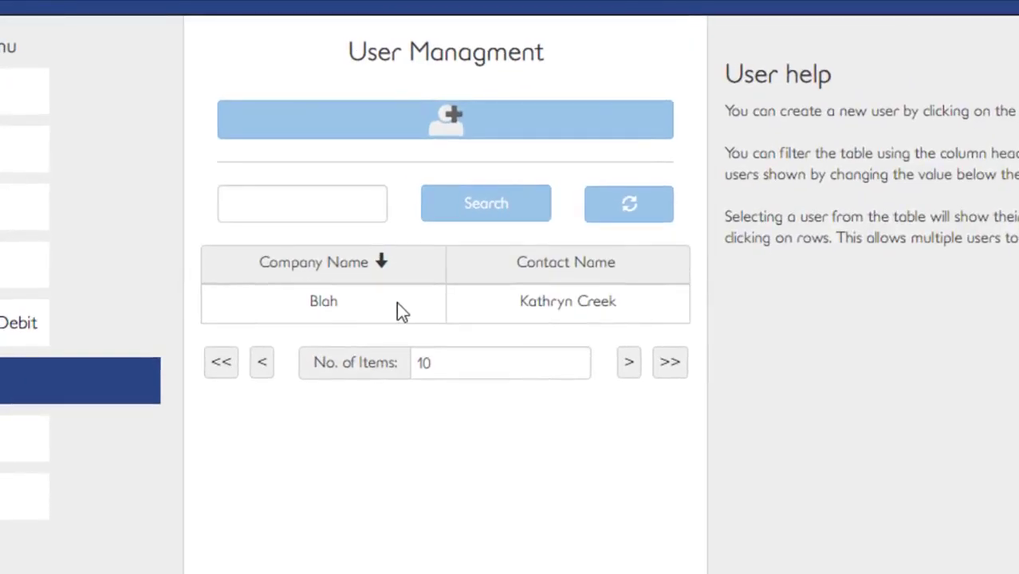
Open the listed user's details and review the available Role and Status options.
click(488, 308)
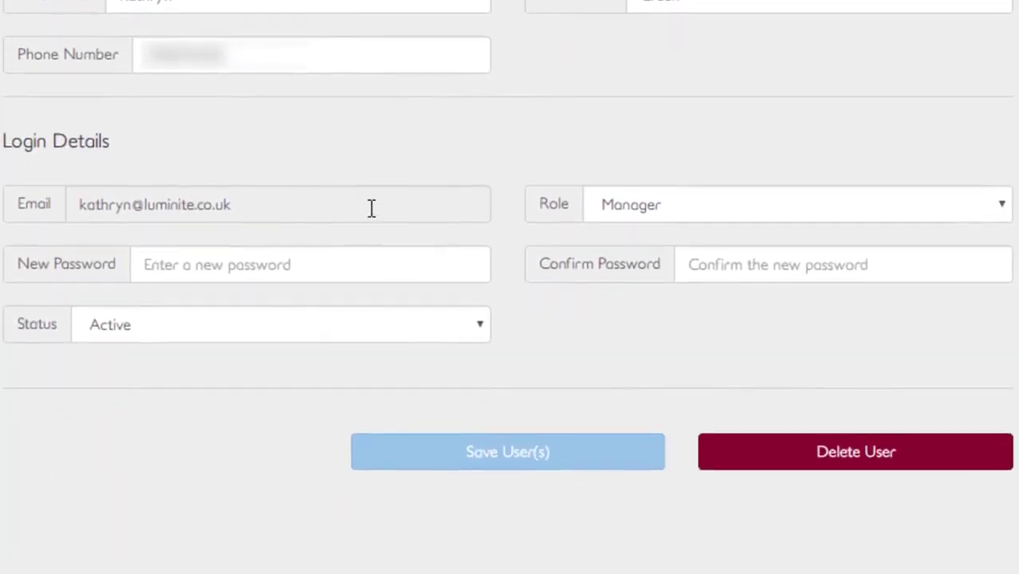
click(766, 205)
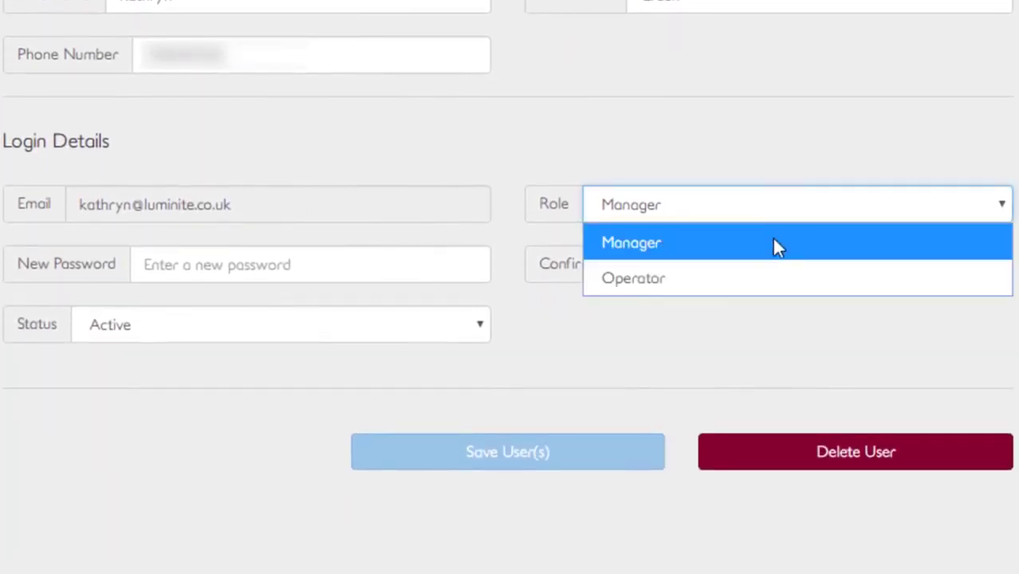
click(167, 265)
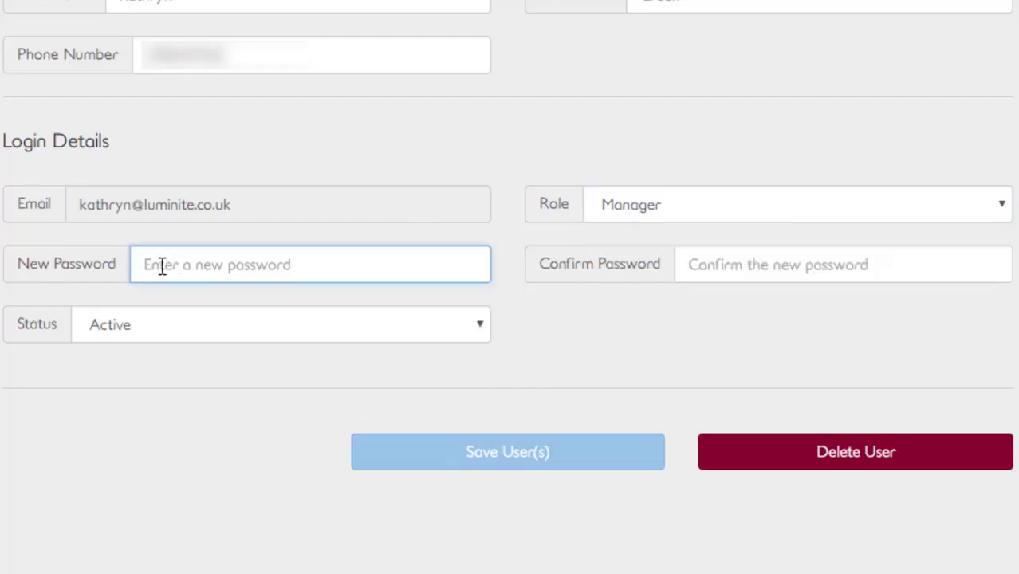
click(456, 323)
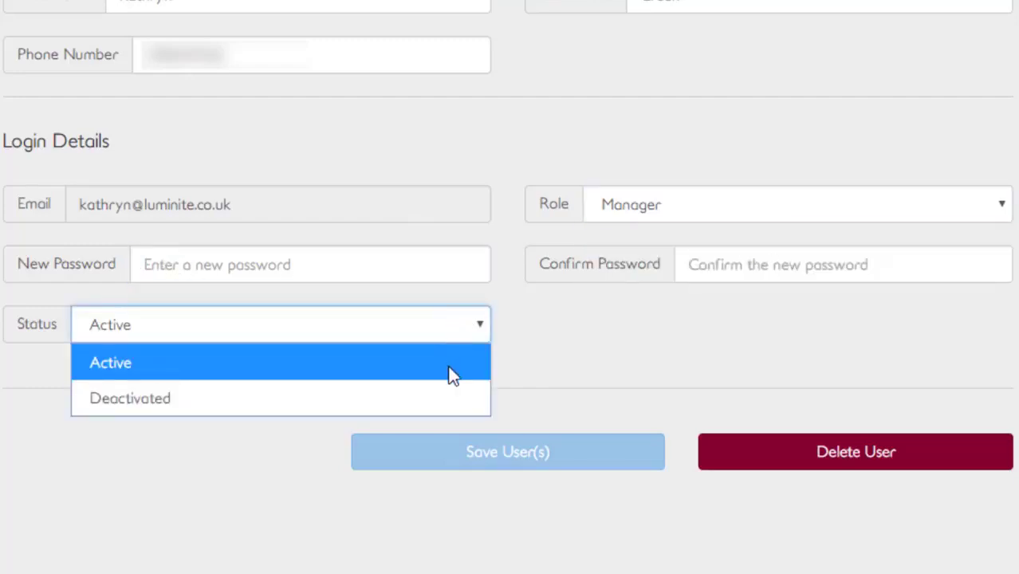
click(531, 394)
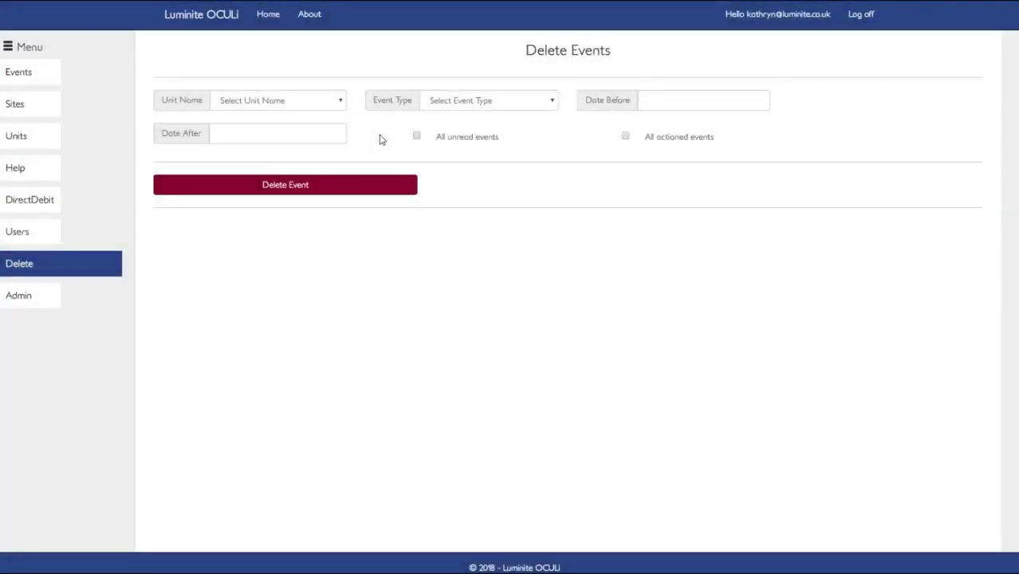
On Delete Events, browse the Unit Name and Event Type filters and open the Date Before and Date After pickers.
click(327, 102)
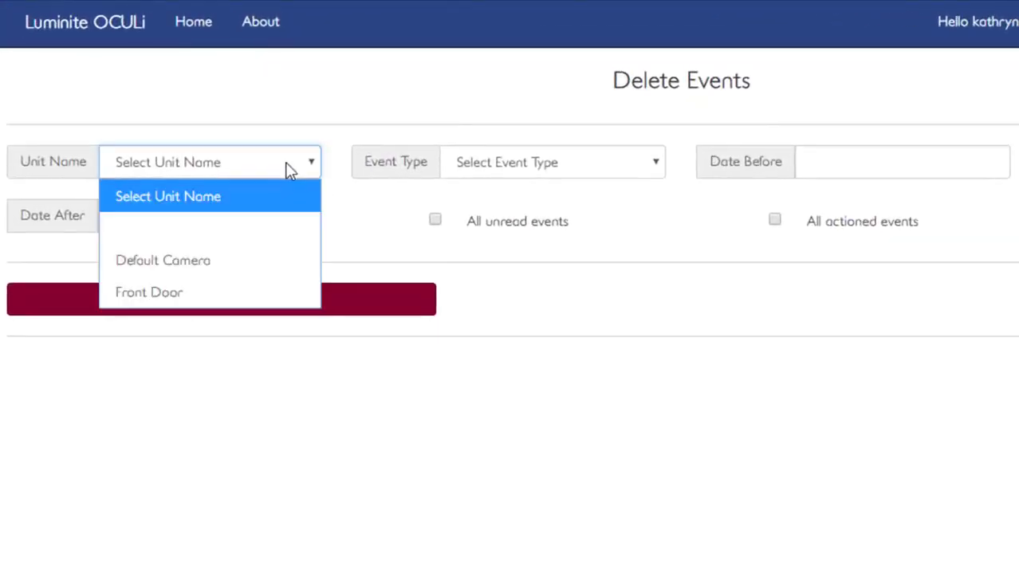
click(610, 163)
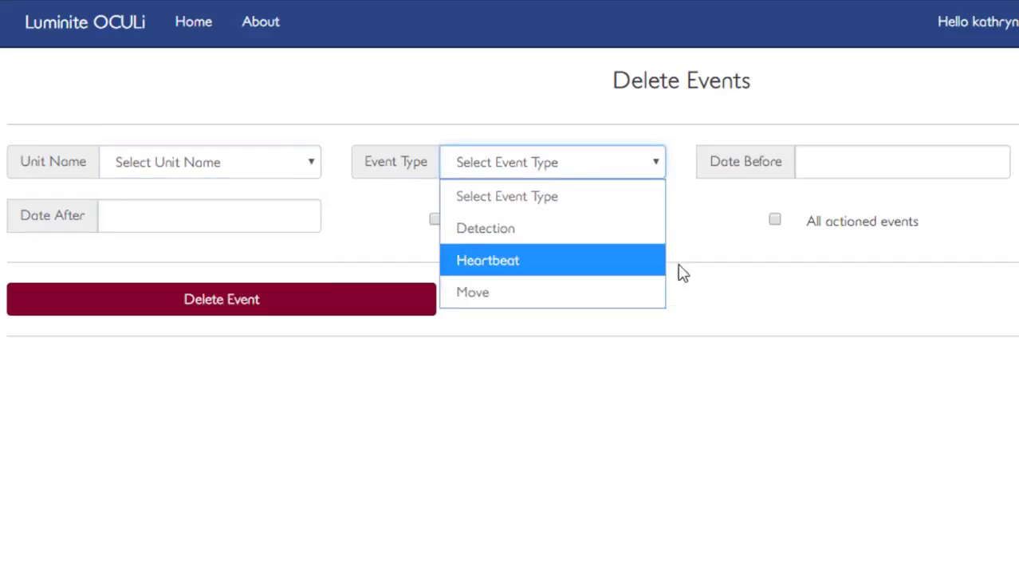
click(868, 175)
click(867, 175)
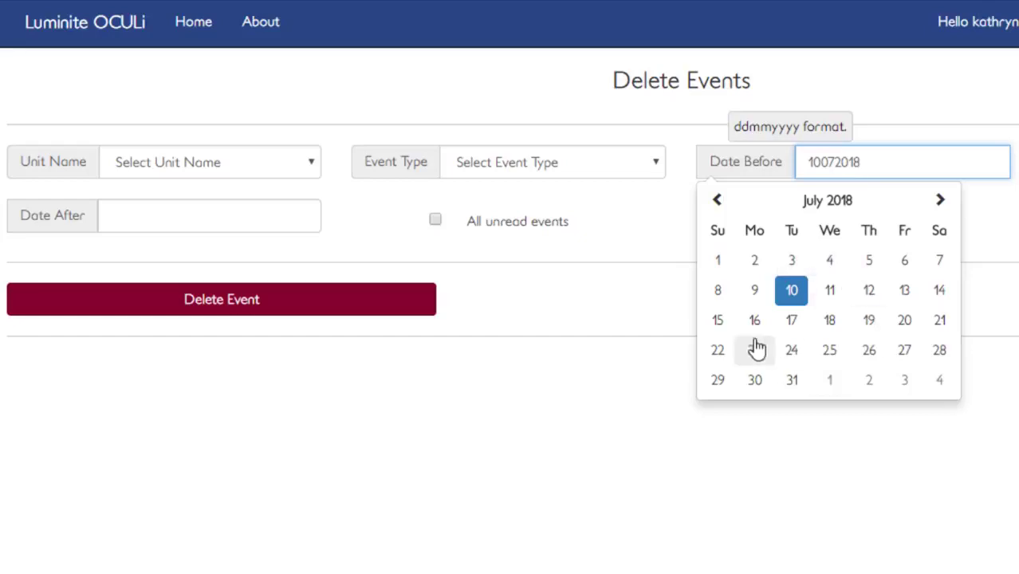
click(307, 226)
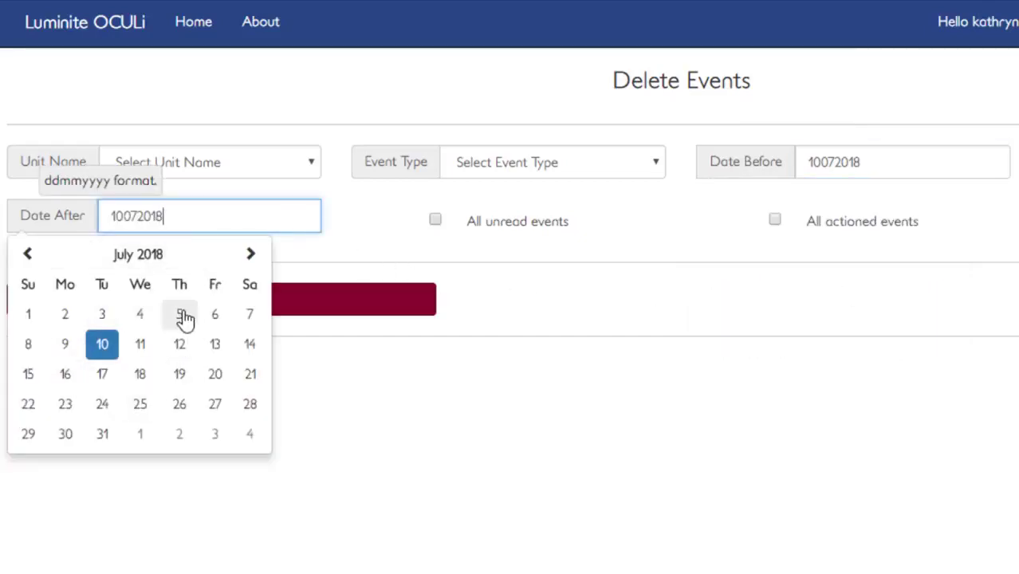
click(480, 268)
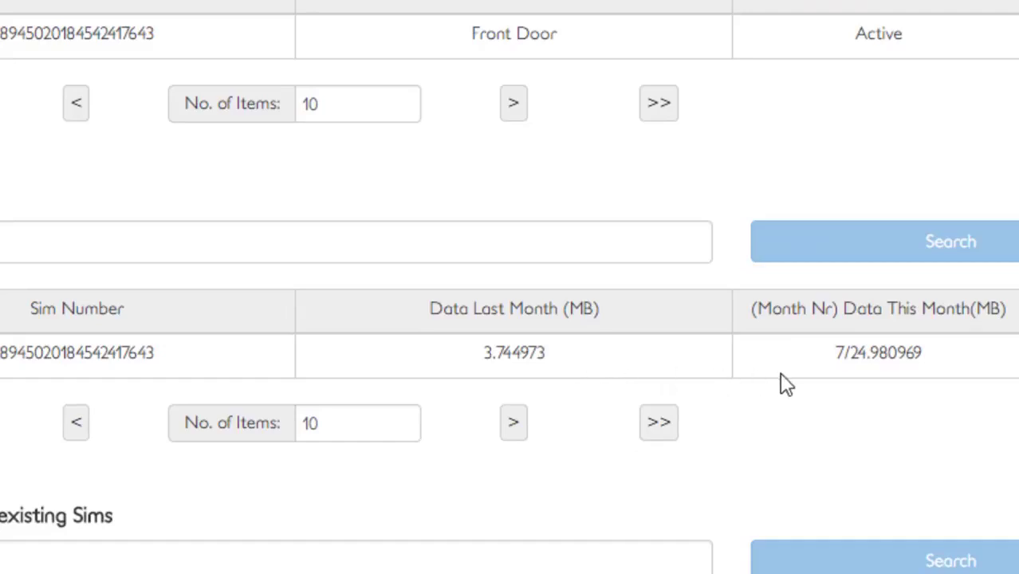
Highlight the month number in the SIM's data-this-month usage value.
drag(844, 354, 837, 365)
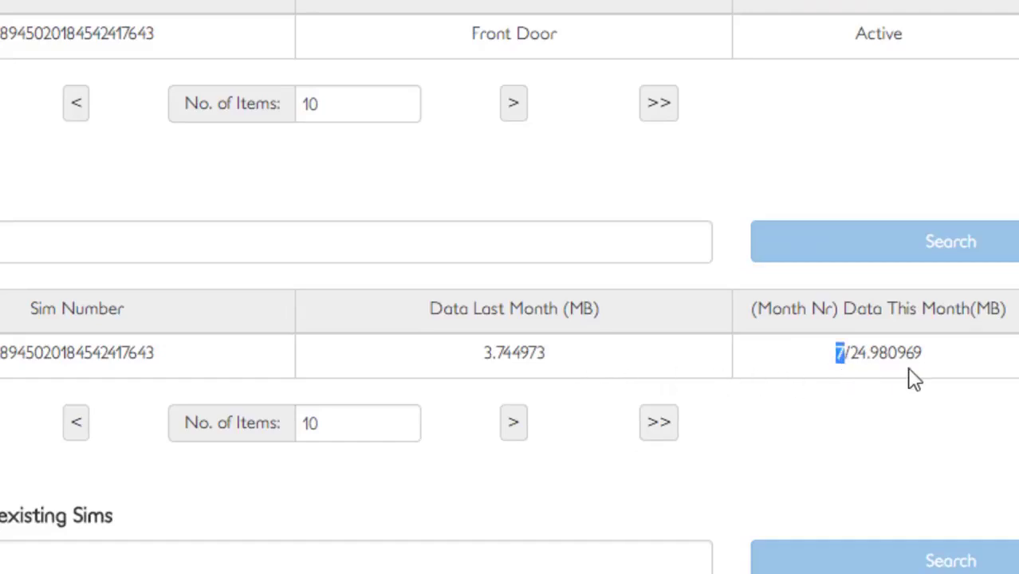